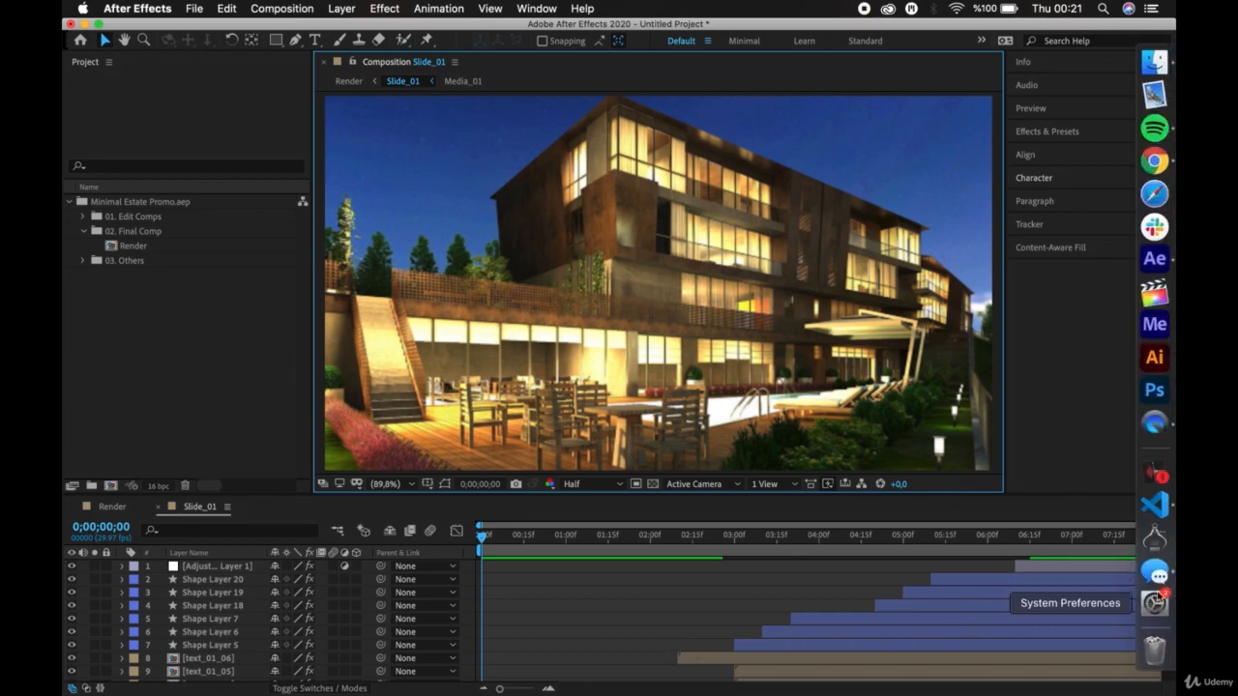
Step: Scrub the Slide_01 composition from its start to 0;00;03;02 to preview the opening title animation
left_click_drag(1167, 593, 1169, 630)
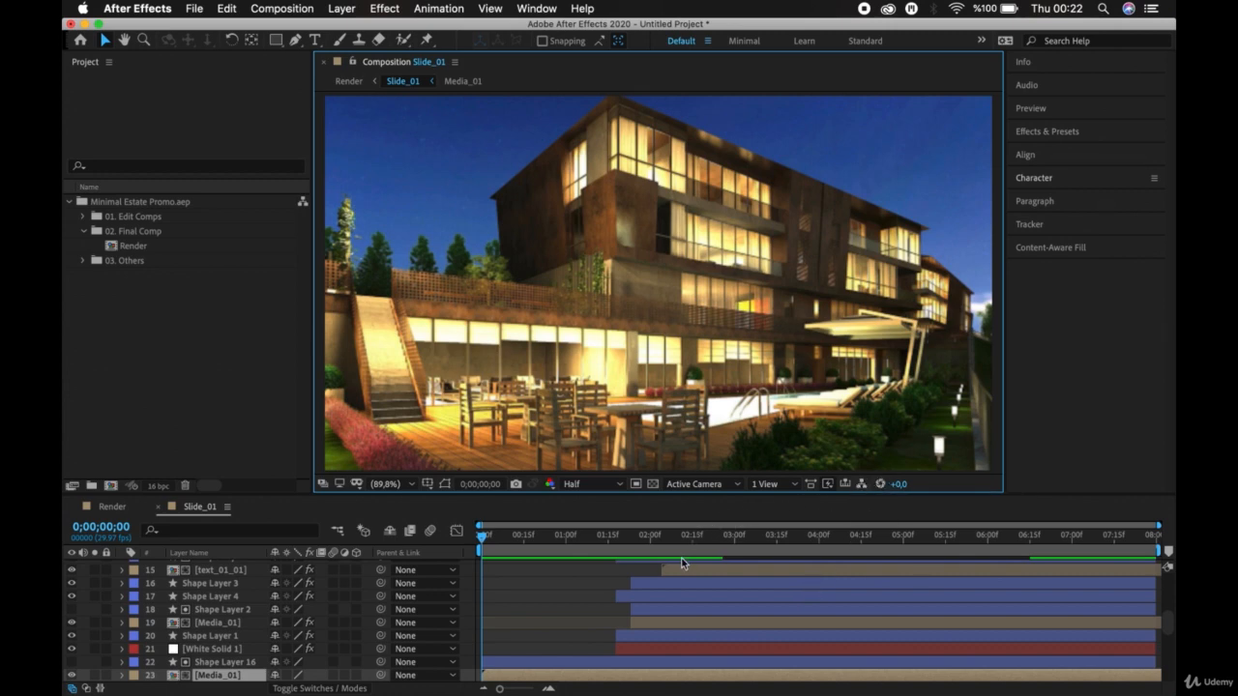
left_click(481, 541)
key("Caps_Lock")
left_click_drag(482, 544, 641, 549)
key("Caps_Lock")
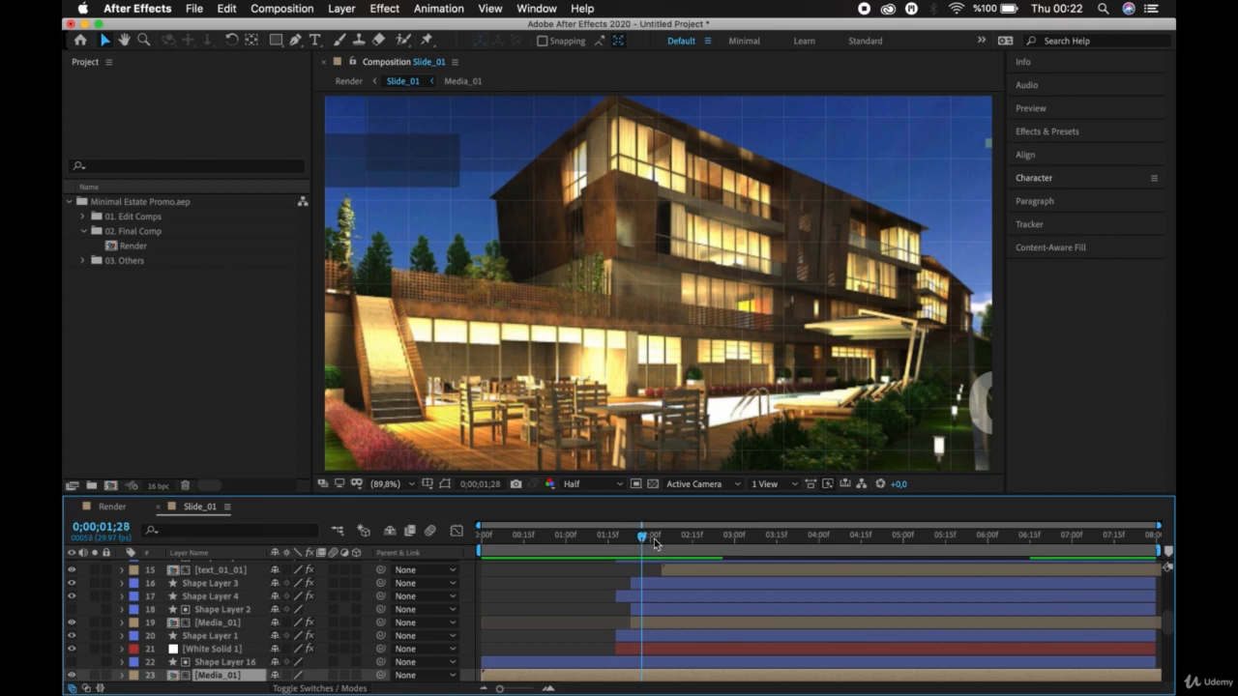
left_click_drag(654, 539, 740, 537)
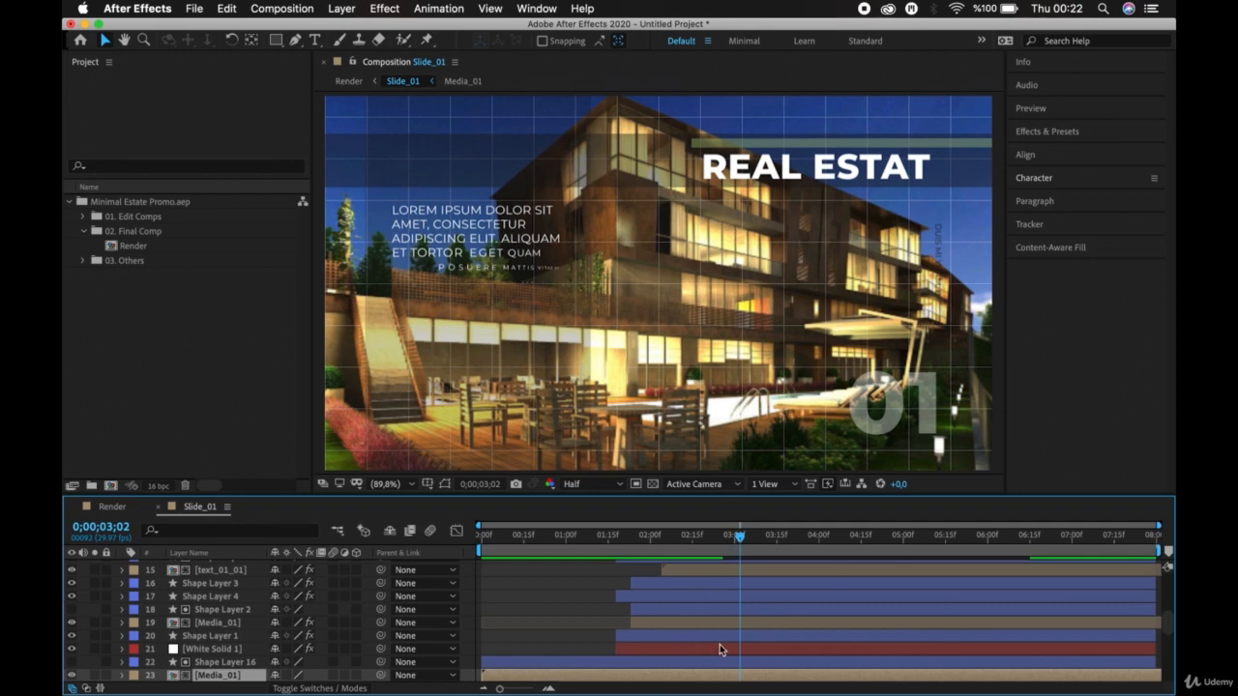
Step: Enlarge the timeline area beneath the composition preview so that more of Slide_01's layer rows fit
scroll(720, 645, "down", 4)
scroll(720, 644, "down", 6)
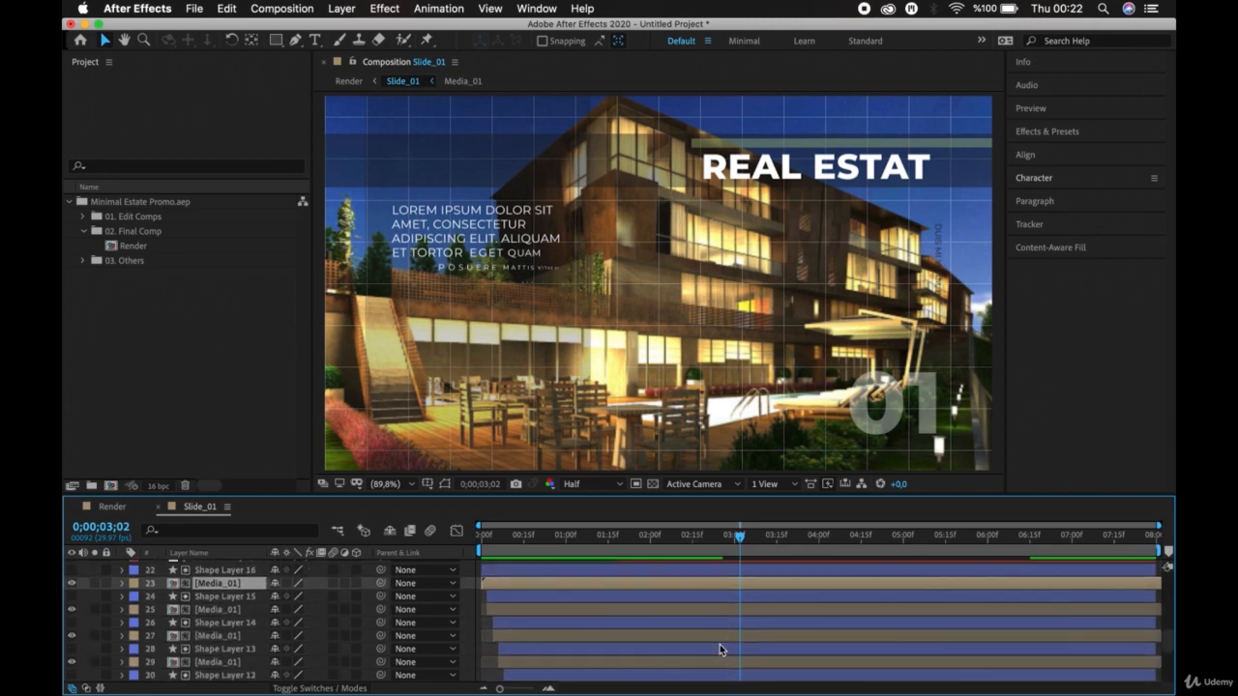
scroll(720, 649, "down", 1)
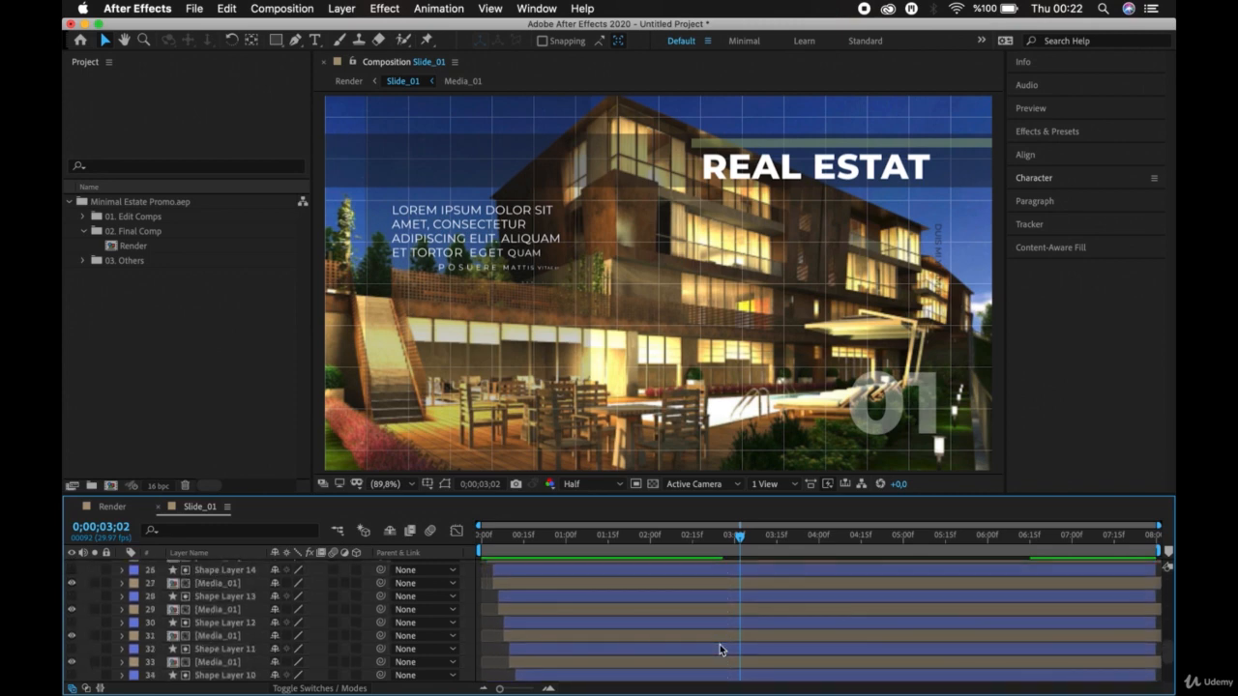
scroll(676, 645, "up", 8)
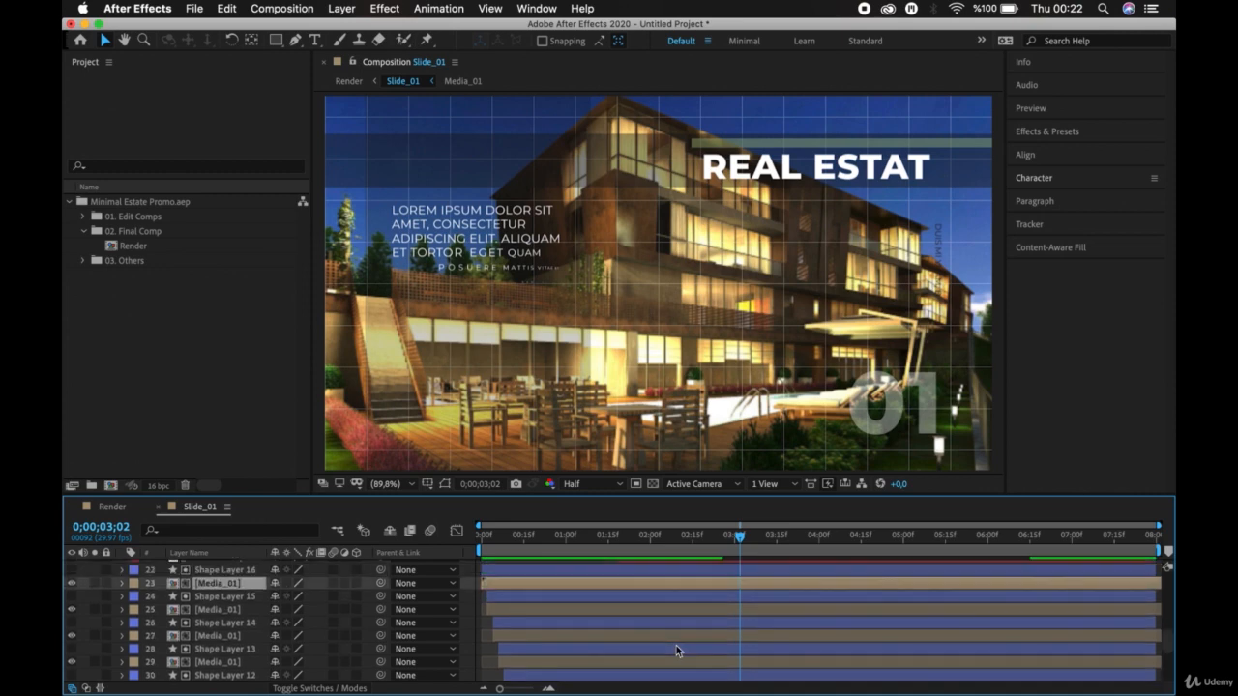
scroll(676, 645, "up", 4)
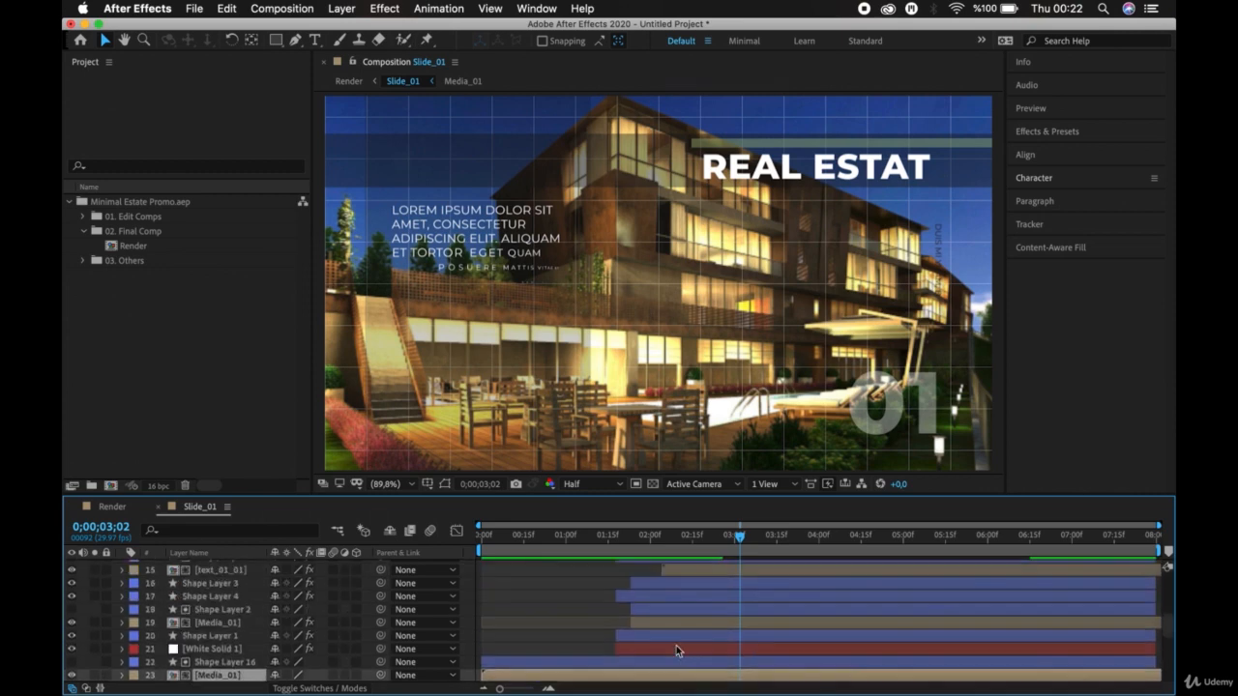
scroll(676, 651, "up", 4)
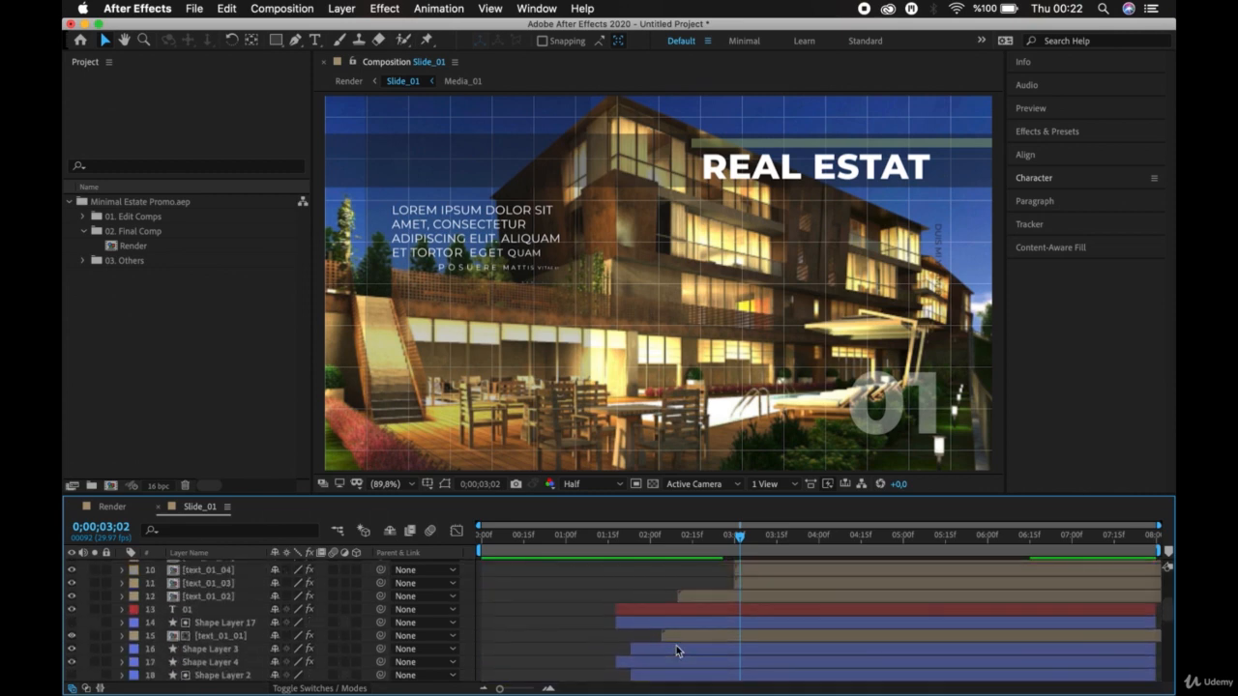
scroll(676, 651, "up", 5)
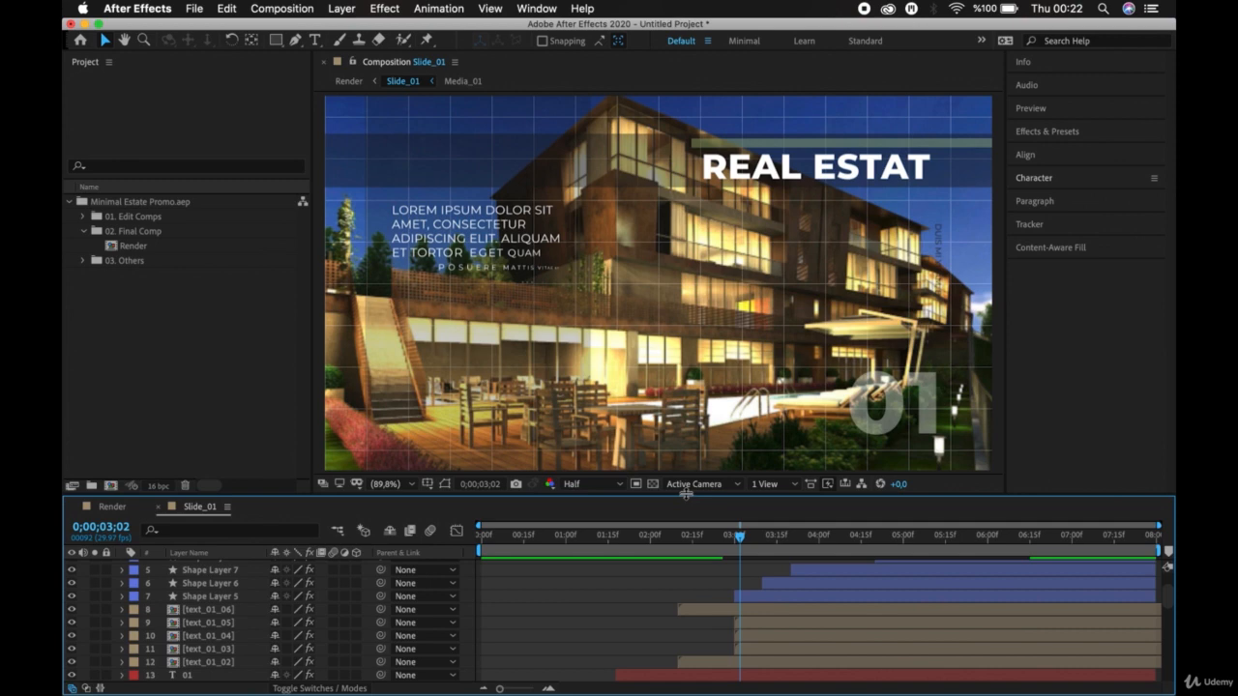
left_click_drag(685, 493, 693, 345)
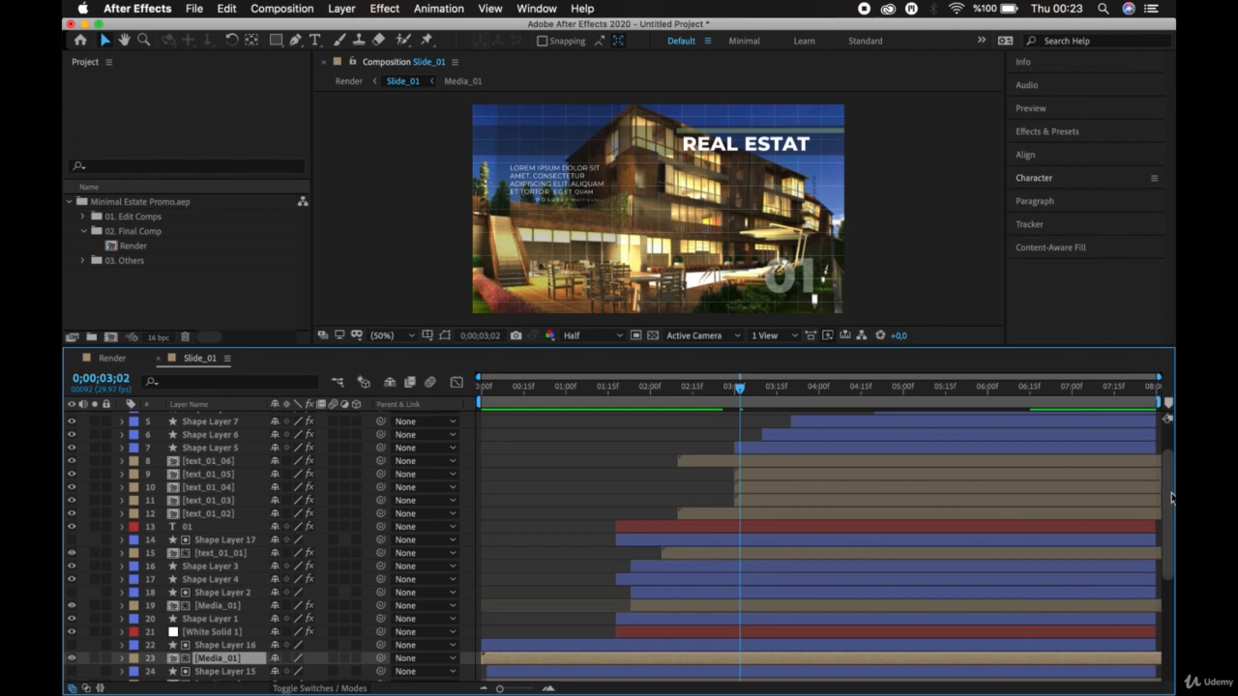
Step: Examine how the shape, text and Media_01 layers of Slide_01 are stacked and staggered, and clear the layer selection
left_click_drag(1172, 498, 1175, 578)
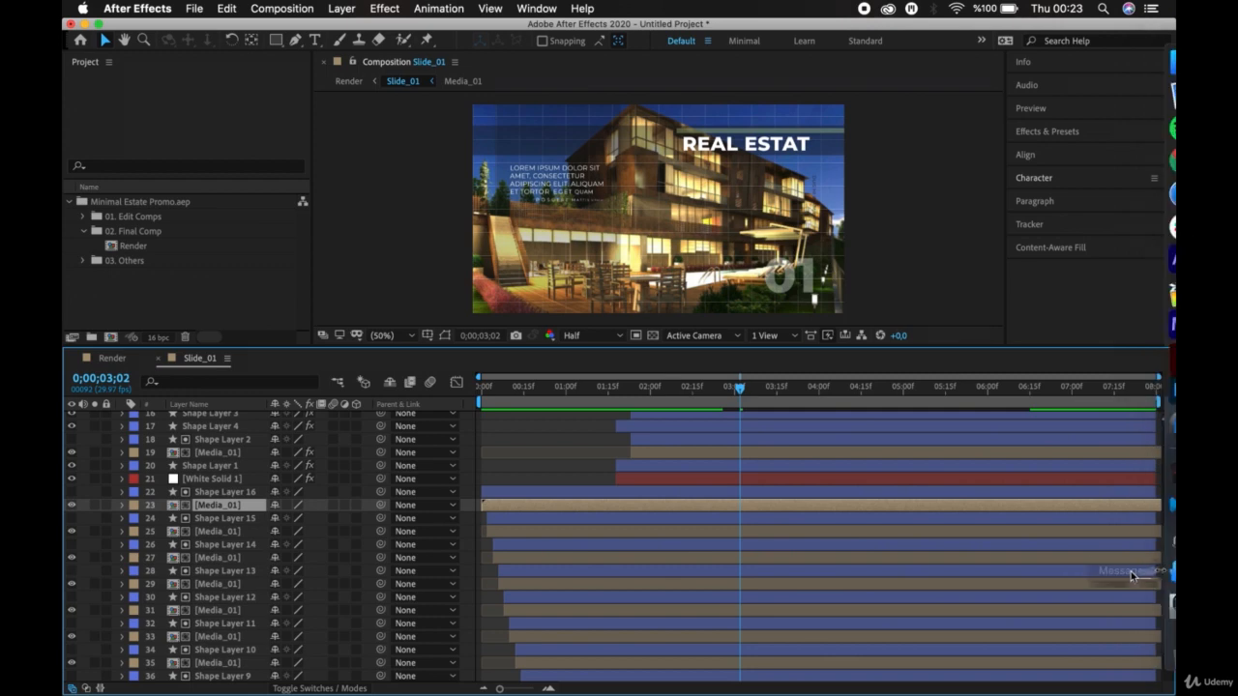
mouse_move(1164, 569)
left_mouse_down()
mouse_move(1165, 558)
mouse_move(1166, 571)
left_mouse_up()
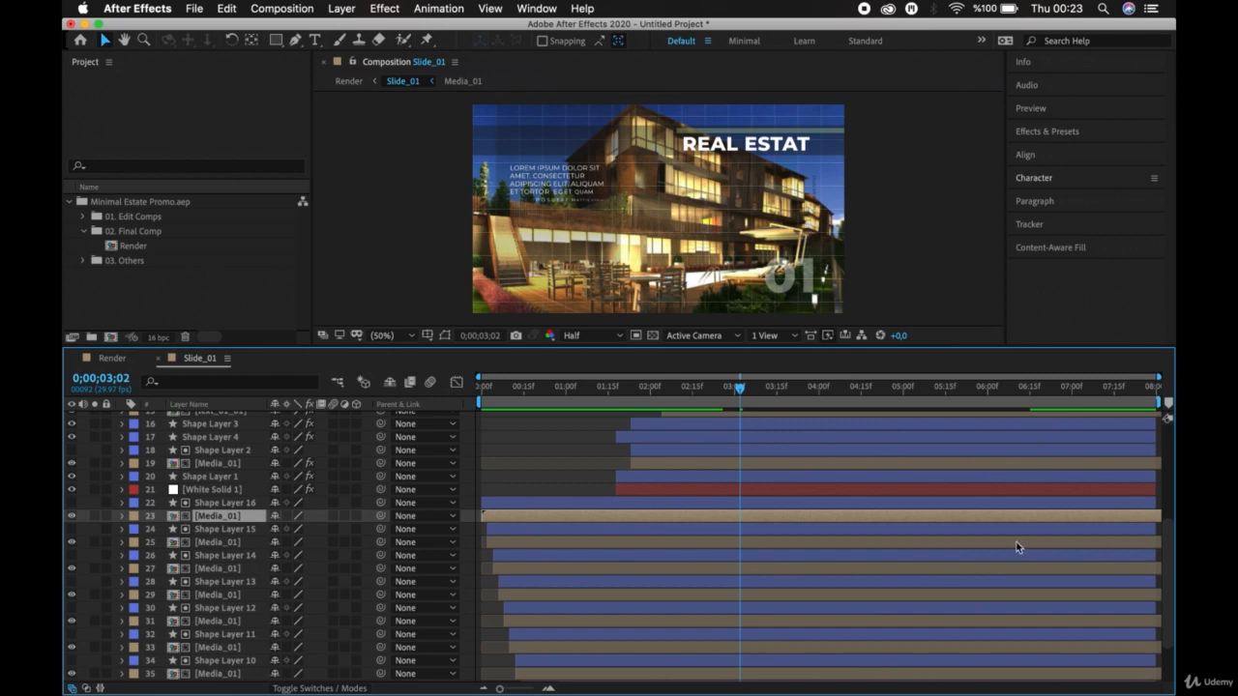
scroll(1016, 547, "down", 3)
scroll(1016, 548, "up", 4)
scroll(1015, 547, "down", 3)
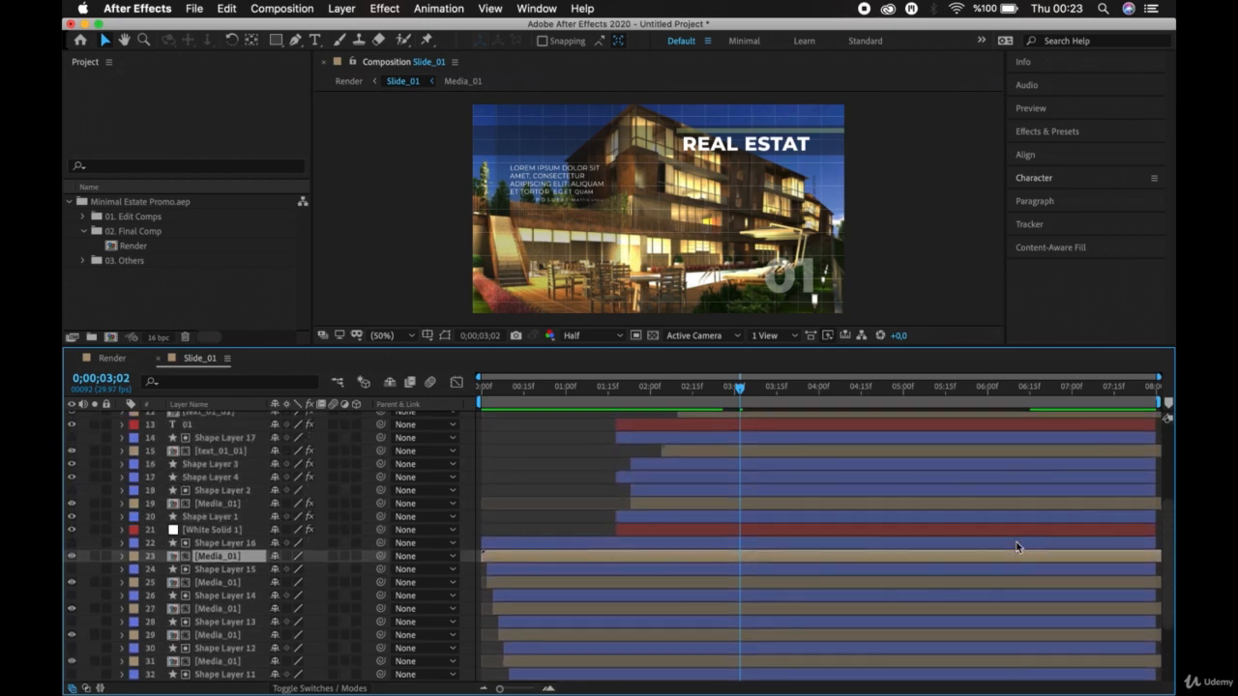
scroll(1016, 548, "up", 2)
scroll(1016, 547, "up", 2)
scroll(1015, 547, "down", 2)
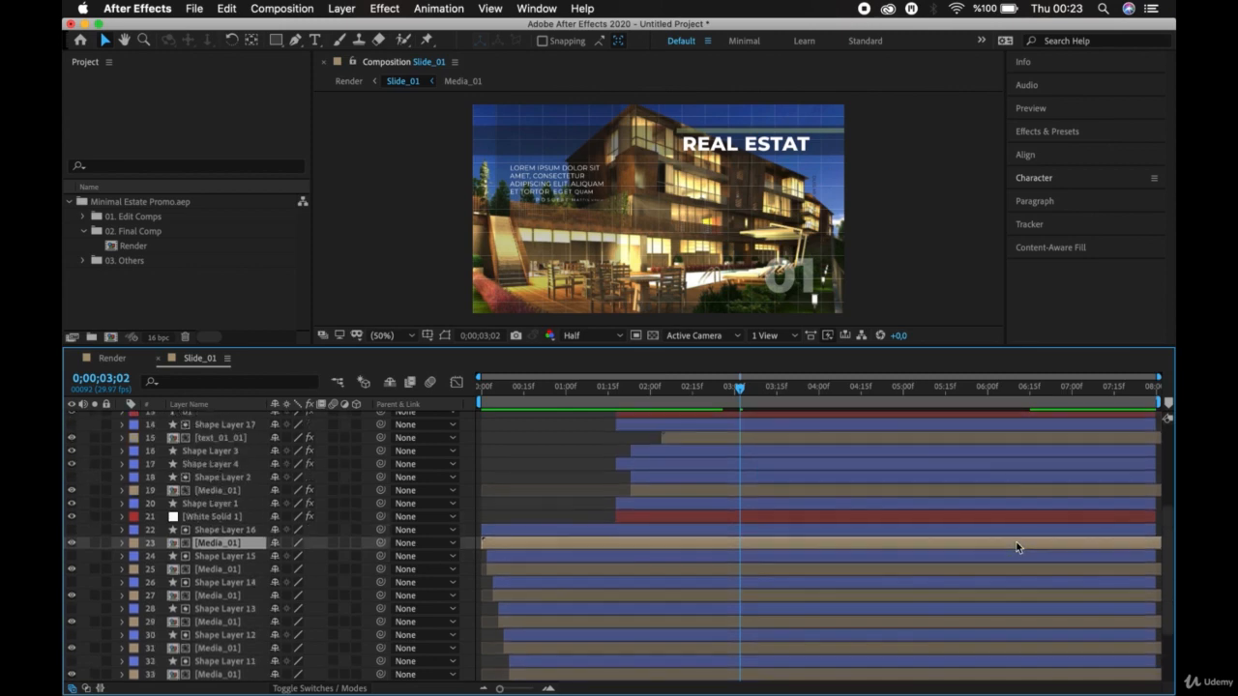
scroll(1016, 548, "up", 3)
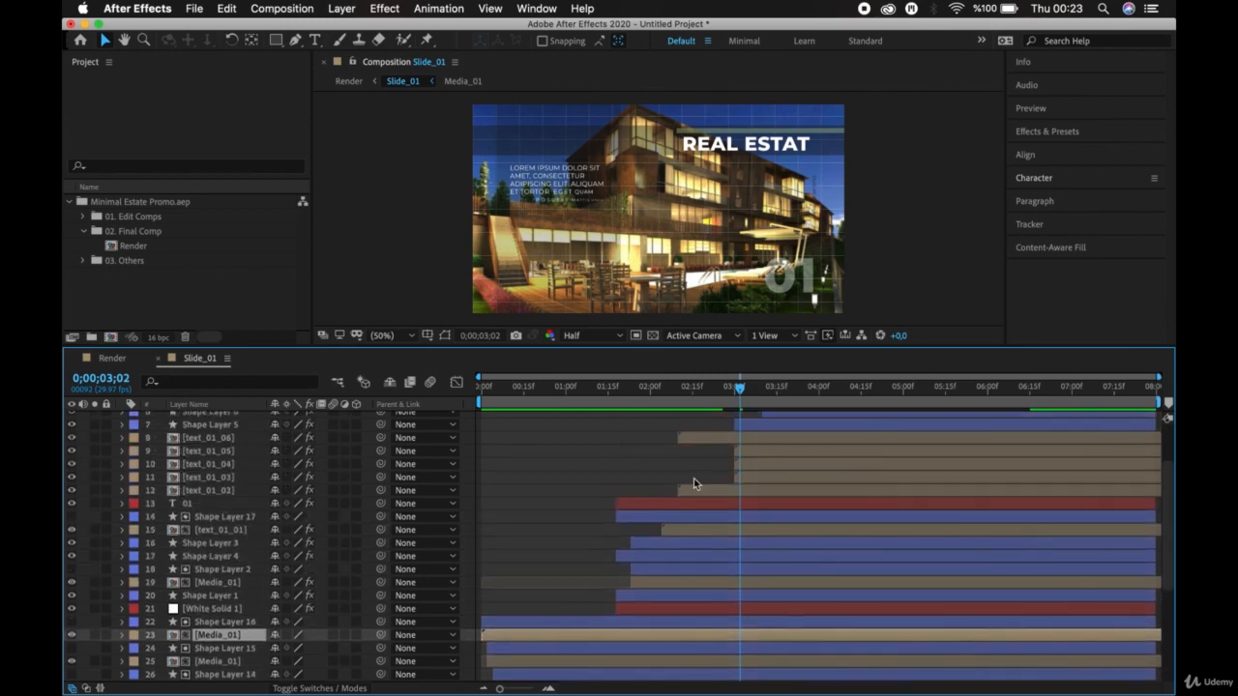
left_click(657, 477)
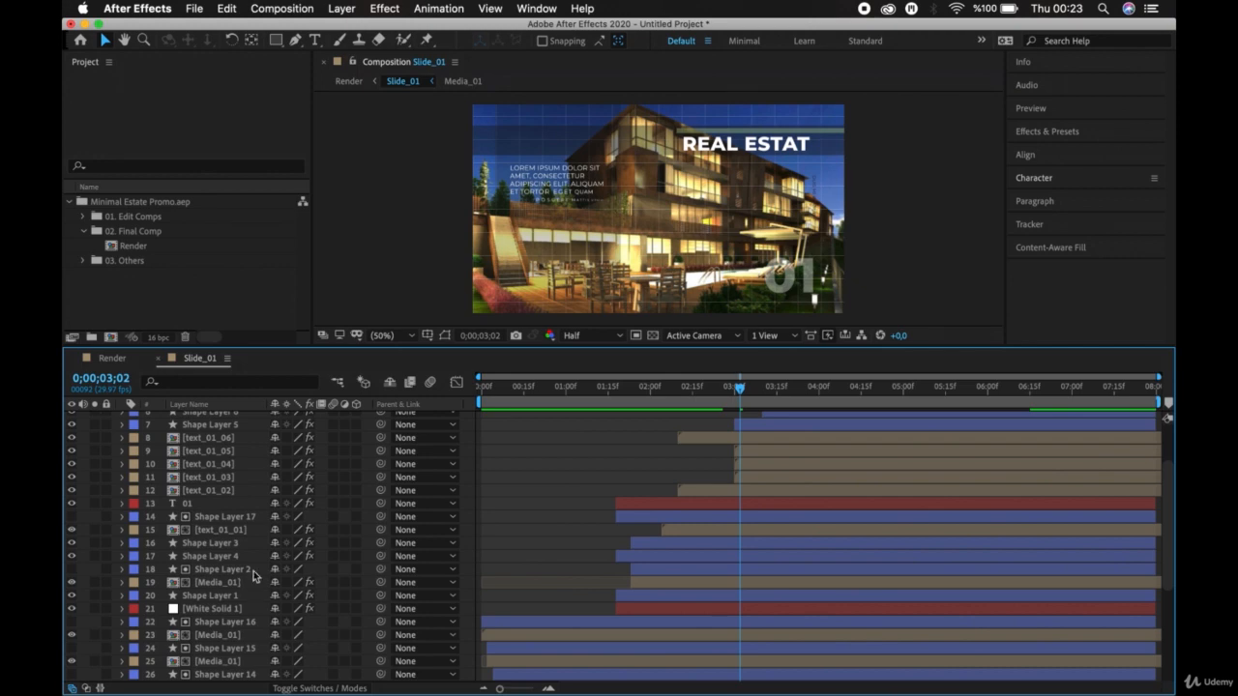
Step: Go through the whole Slide_01 layer stack, from the bottom image layer up to the adjustment layer
scroll(227, 592, "down", 3)
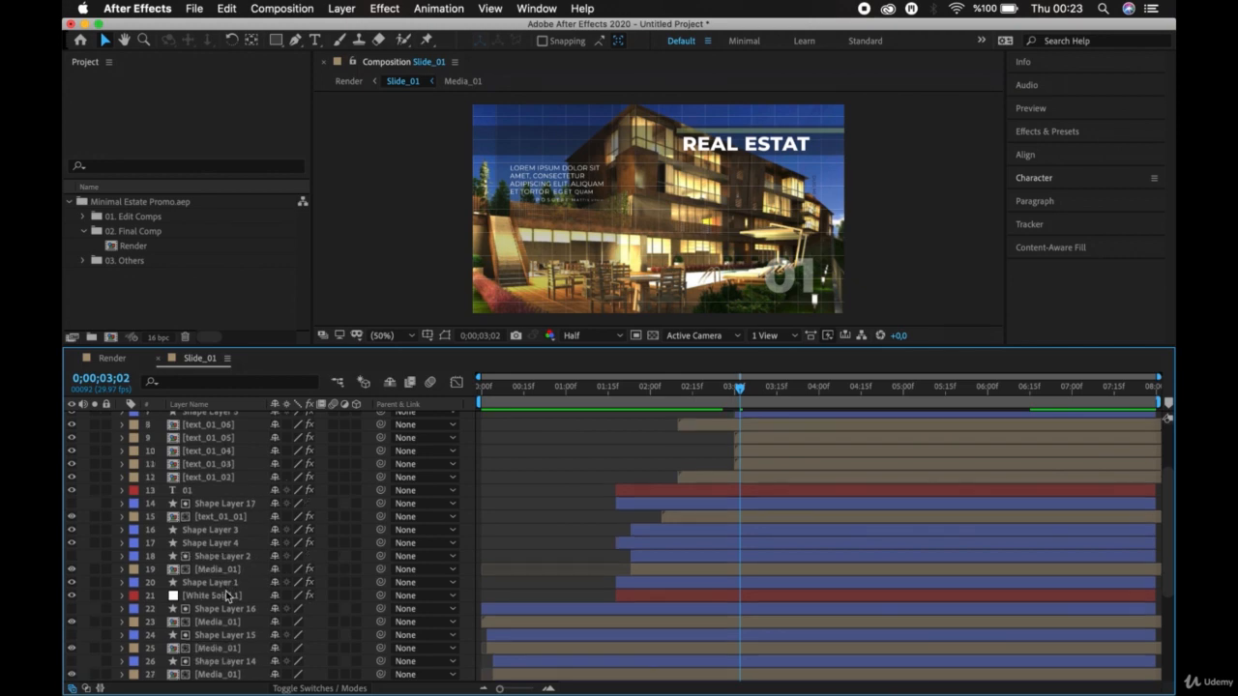
scroll(225, 593, "down", 1)
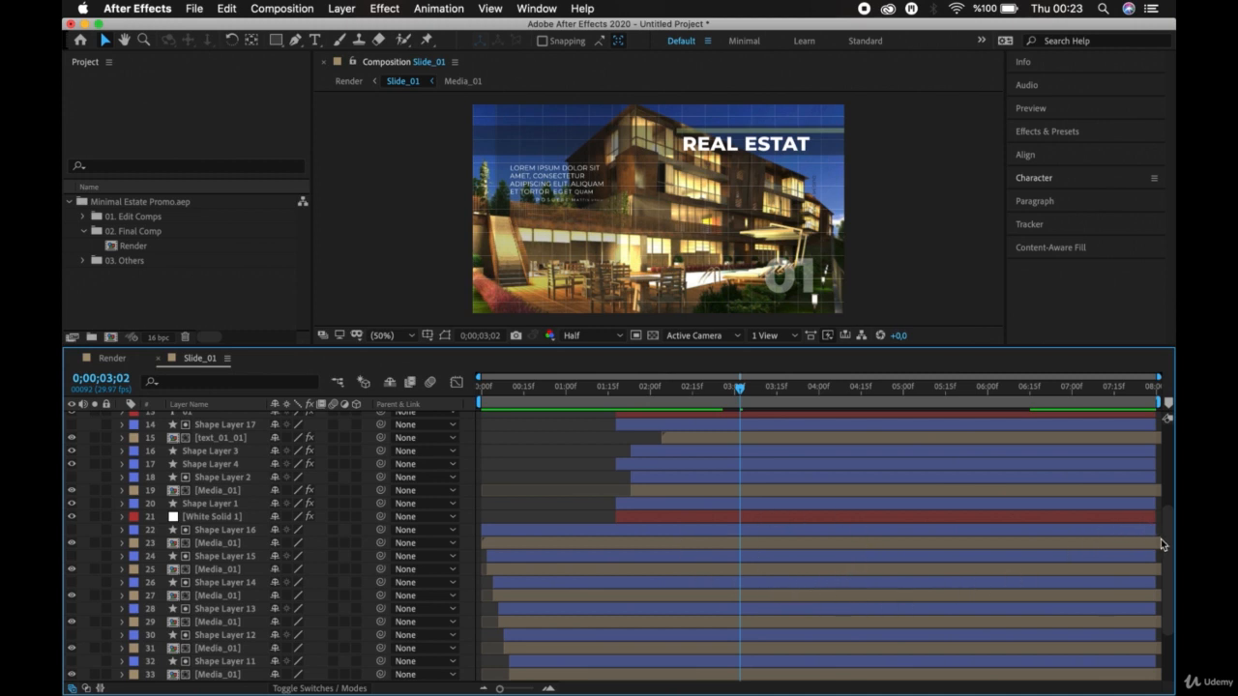
scroll(1168, 527, "up", 2)
left_click_drag(1168, 527, 1165, 493)
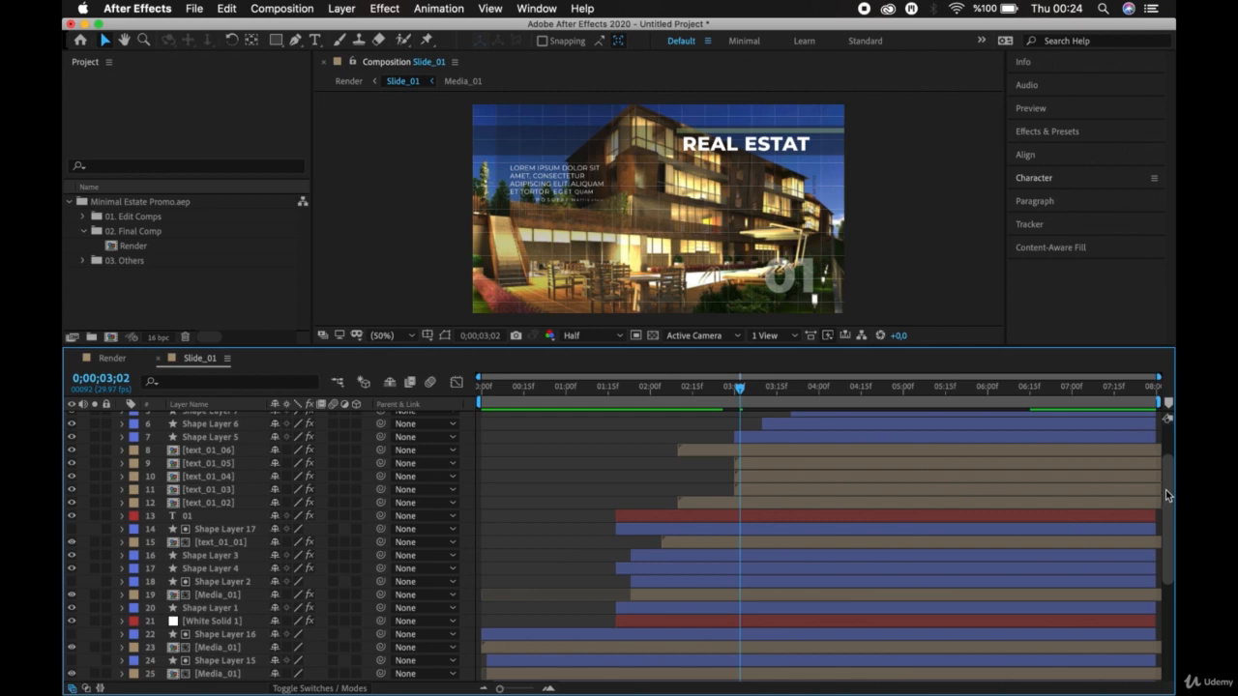
left_click_drag(1166, 489, 1164, 466)
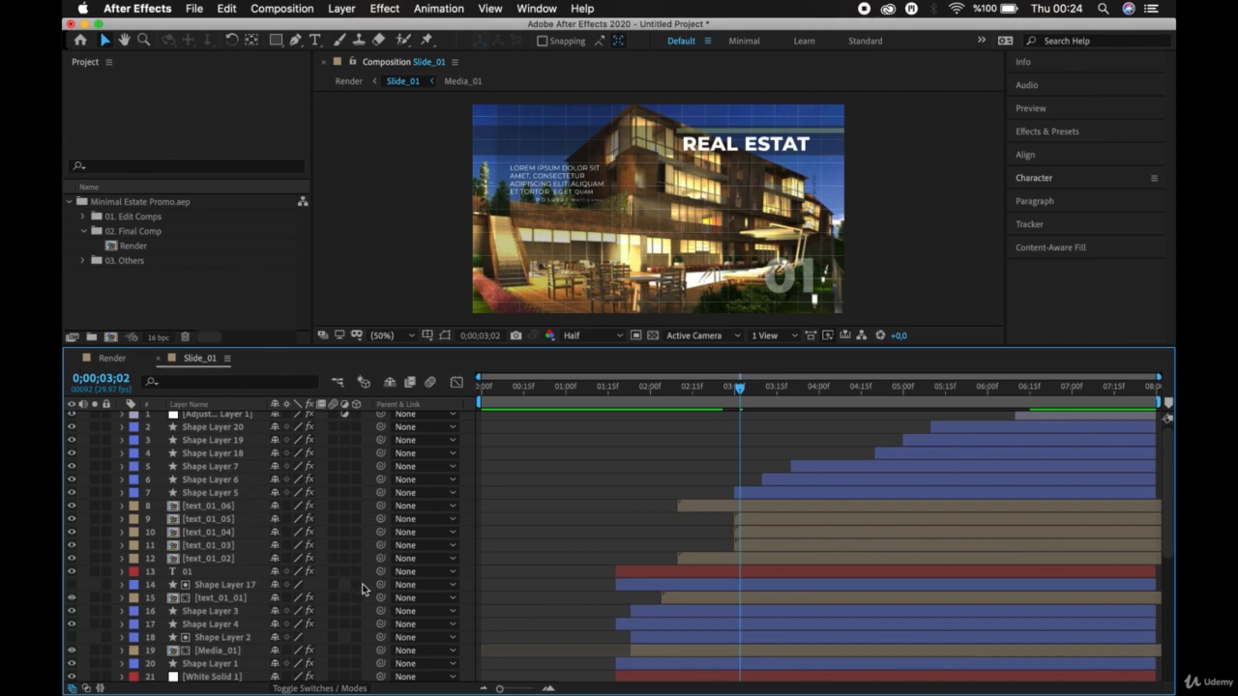
scroll(555, 574, "down", 10)
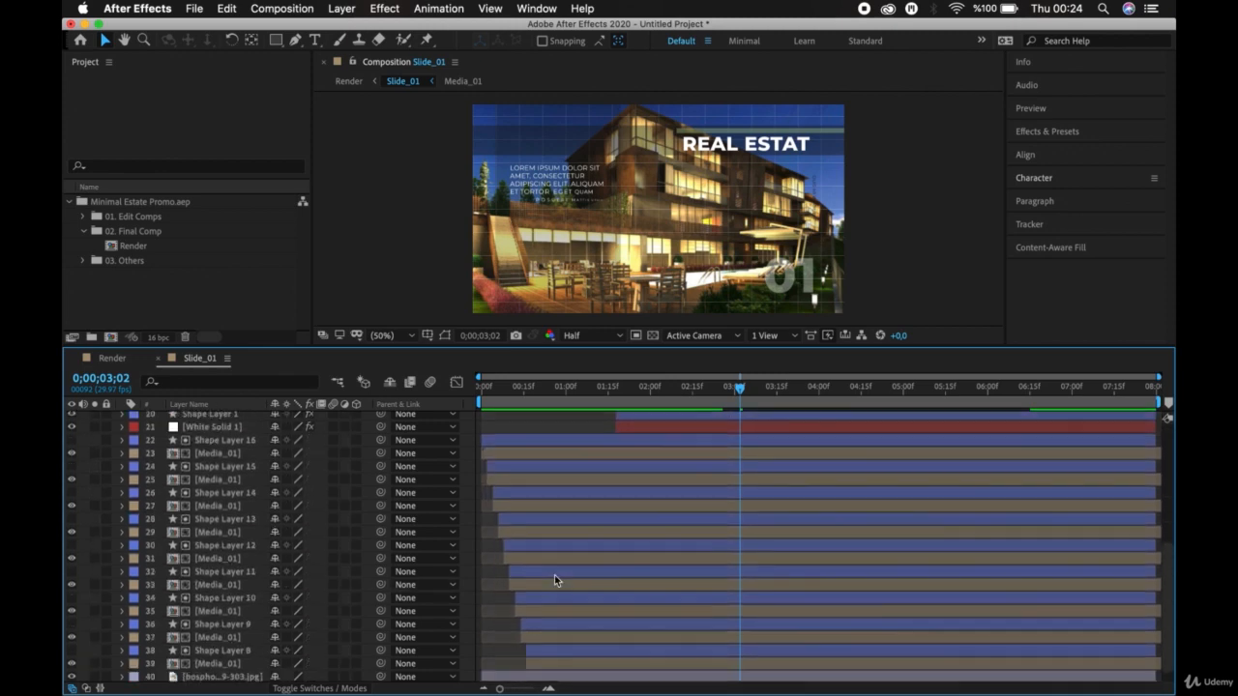
scroll(554, 577, "down", 2)
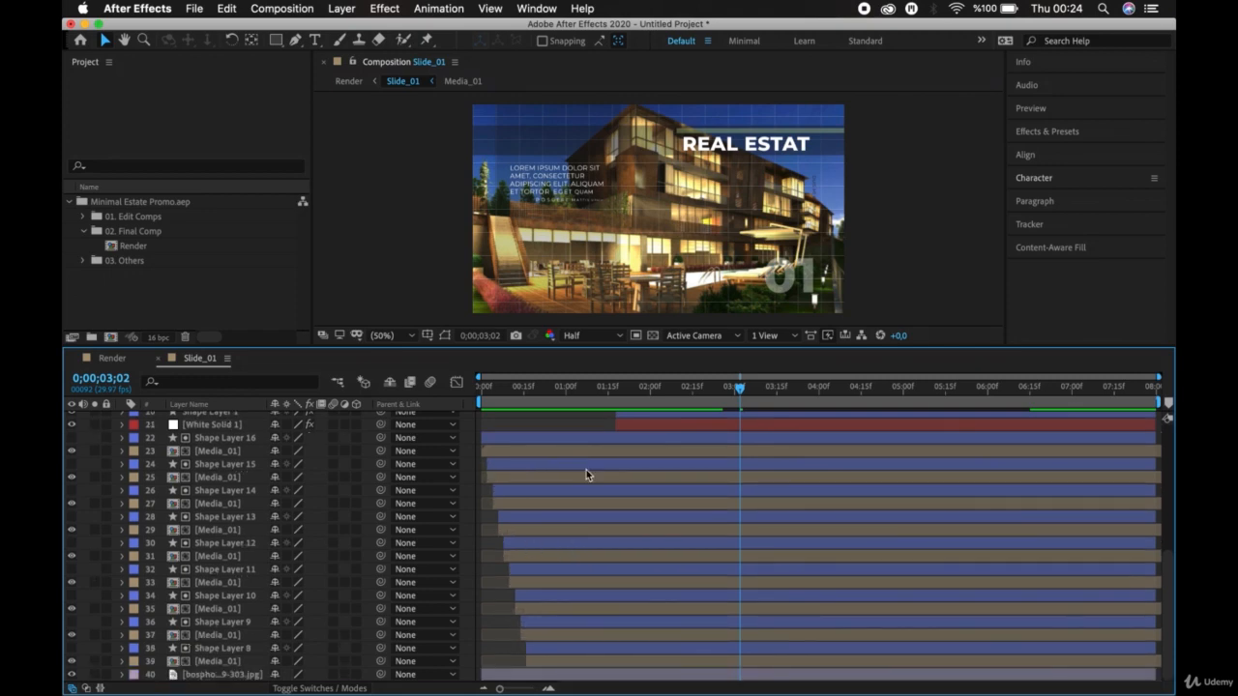
scroll(546, 445, "up", 5)
scroll(546, 447, "up", 1)
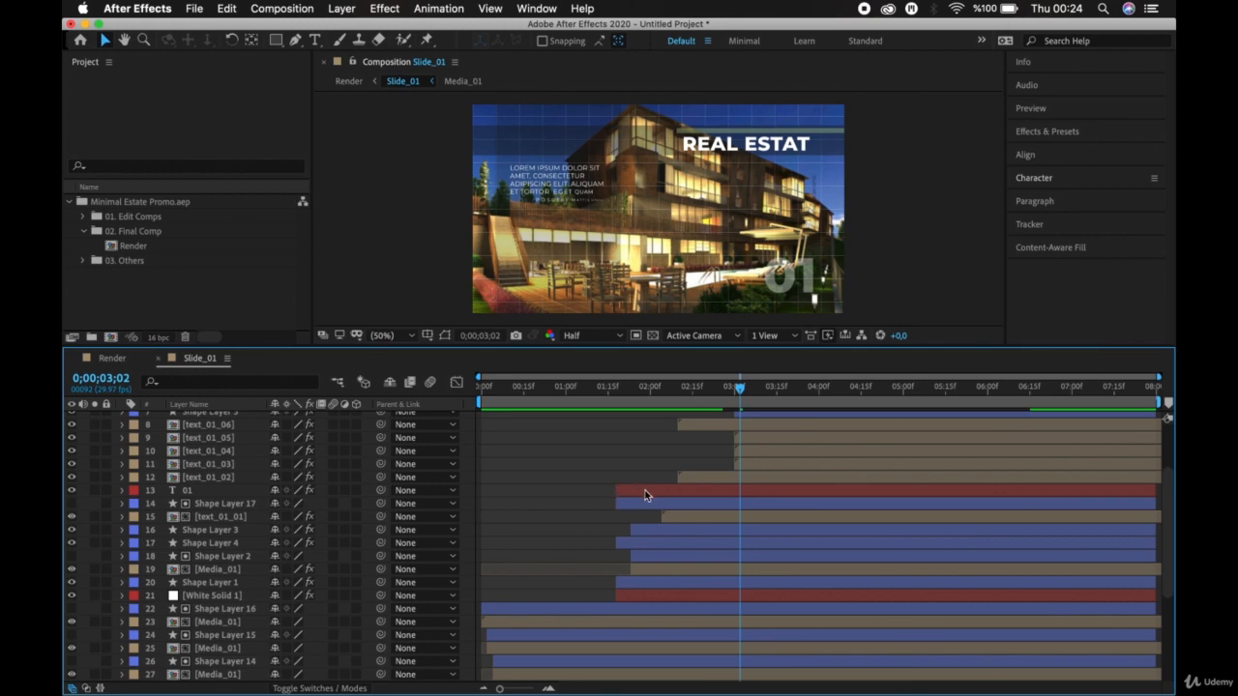
scroll(645, 493, "up", 5)
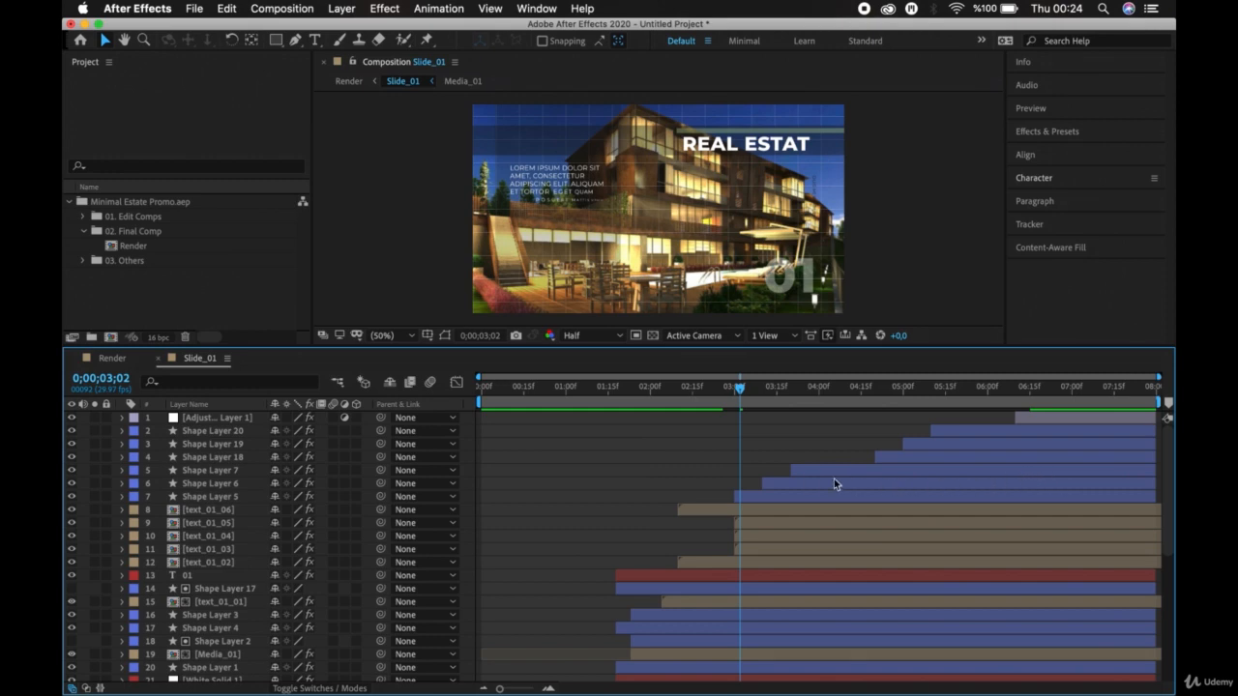
Step: Select Shape Layer 5, text_01_06, Shape Layer 7, Shape Layer 18 and Shape Layer 19 in turn to compare their start times
left_click(753, 492)
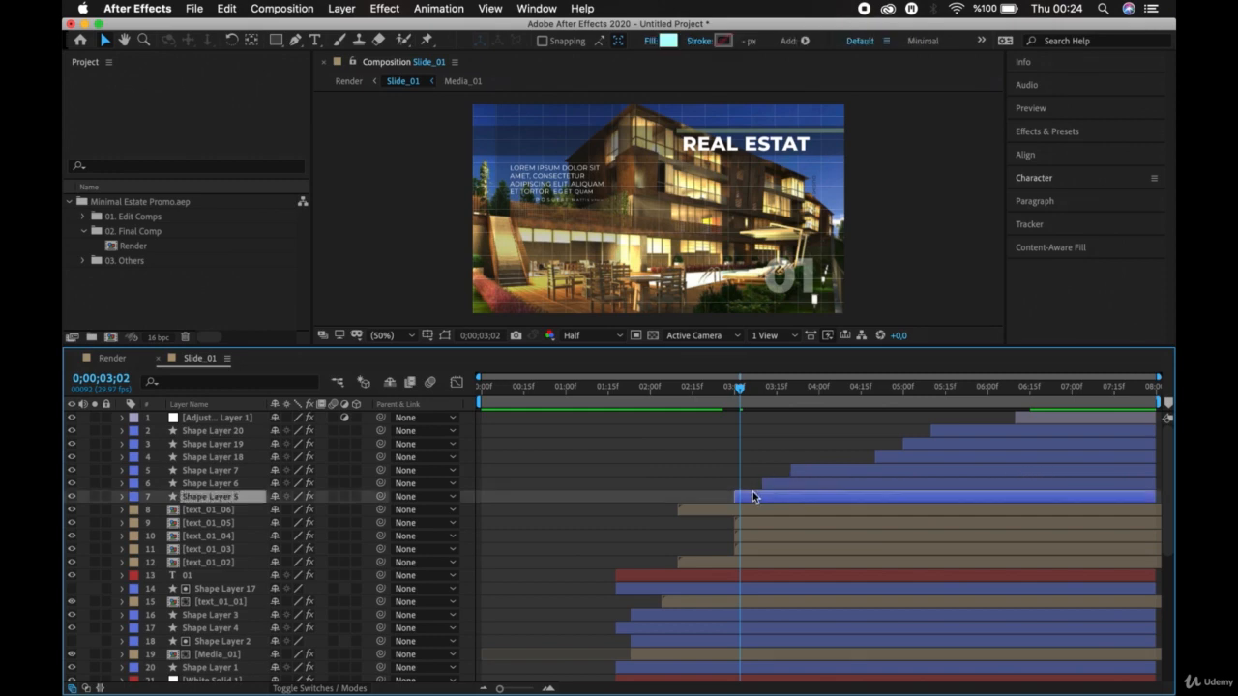
left_click(722, 516)
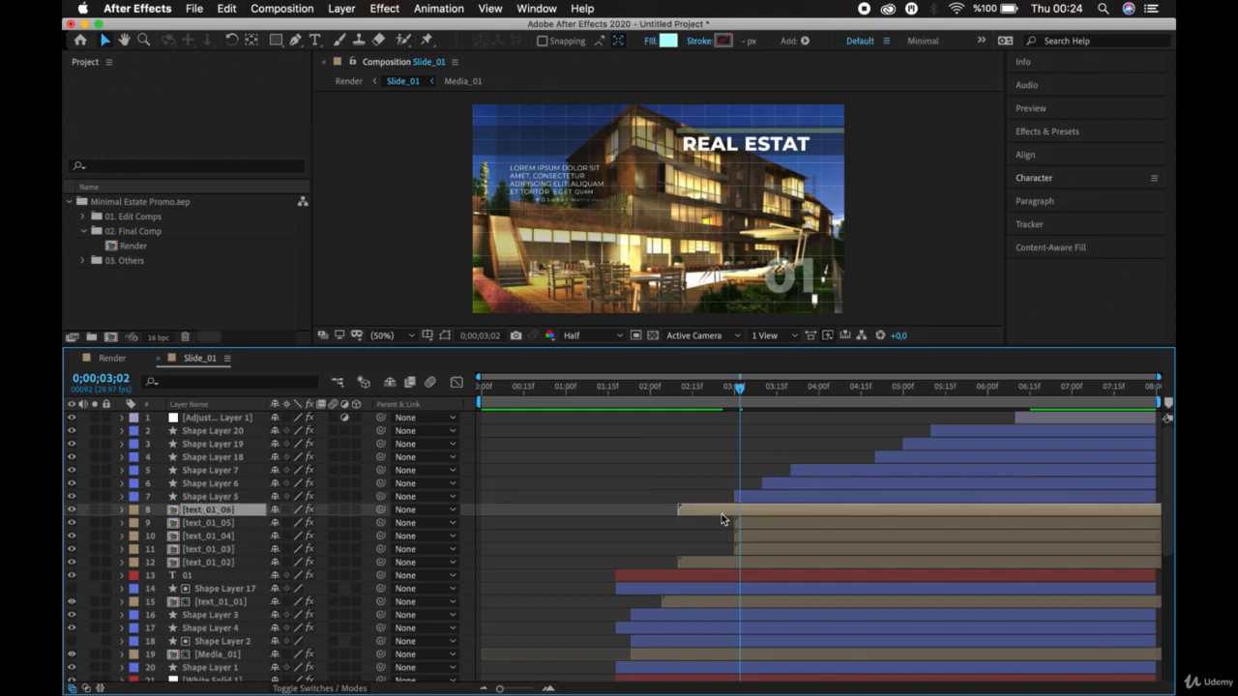
left_click(852, 473)
left_click(899, 459)
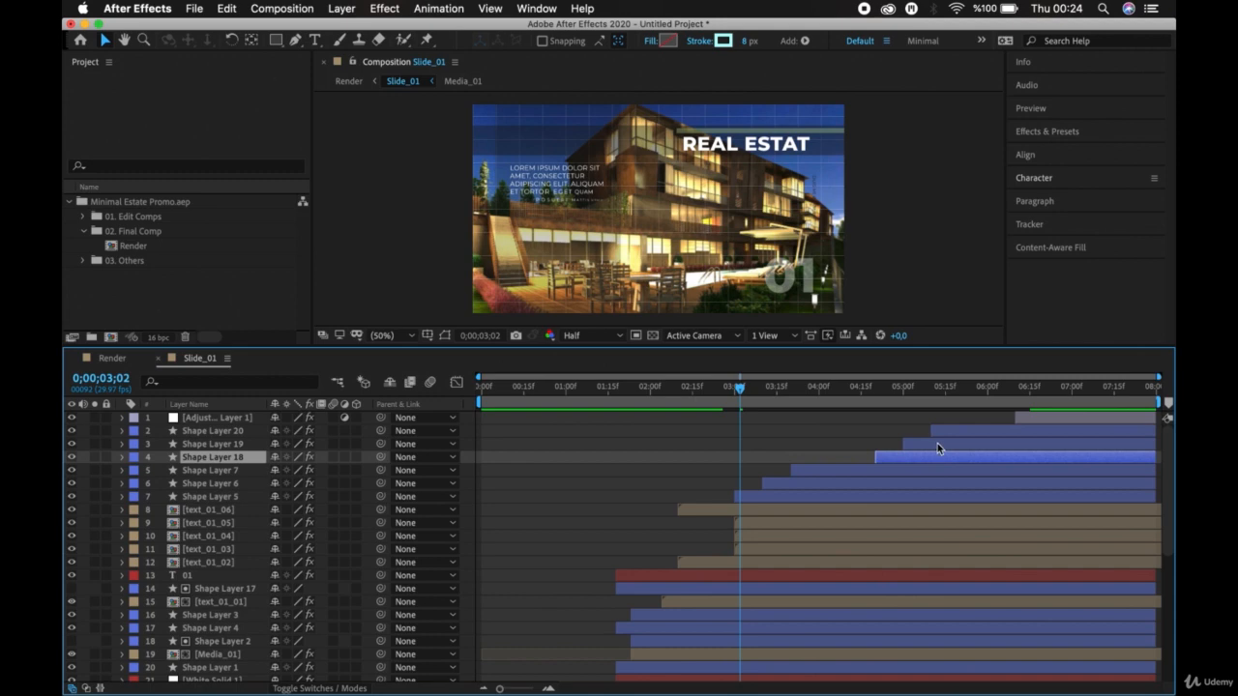
left_click(937, 445)
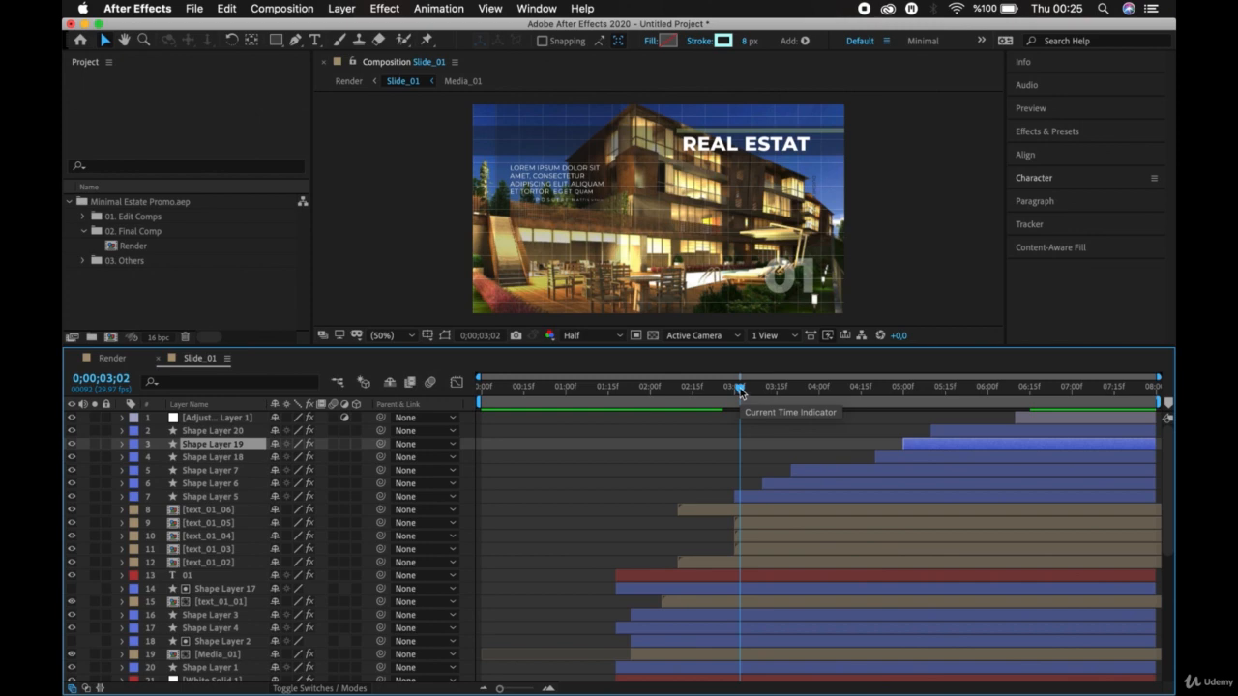
Step: Scrub Slide_01 forward to 0;00;04;29 and back to 0;00;02;24 to examine the timing of the square shapes and text
left_click_drag(740, 391, 793, 401)
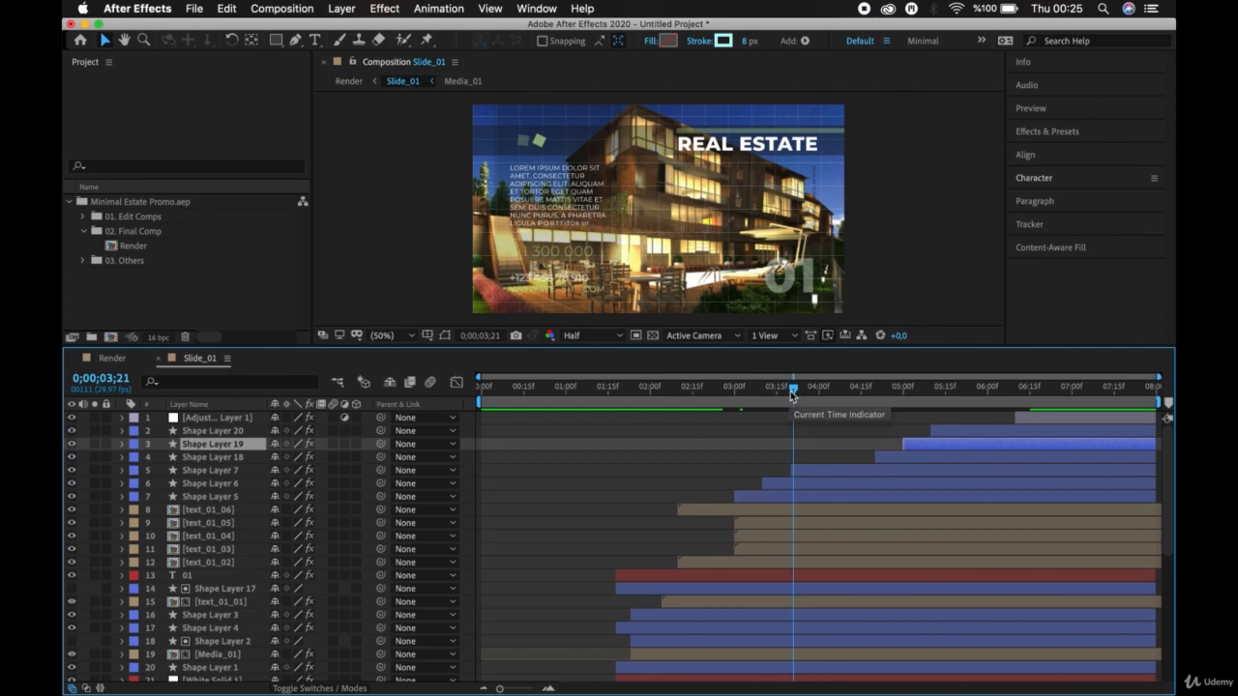
left_click_drag(791, 394, 823, 415)
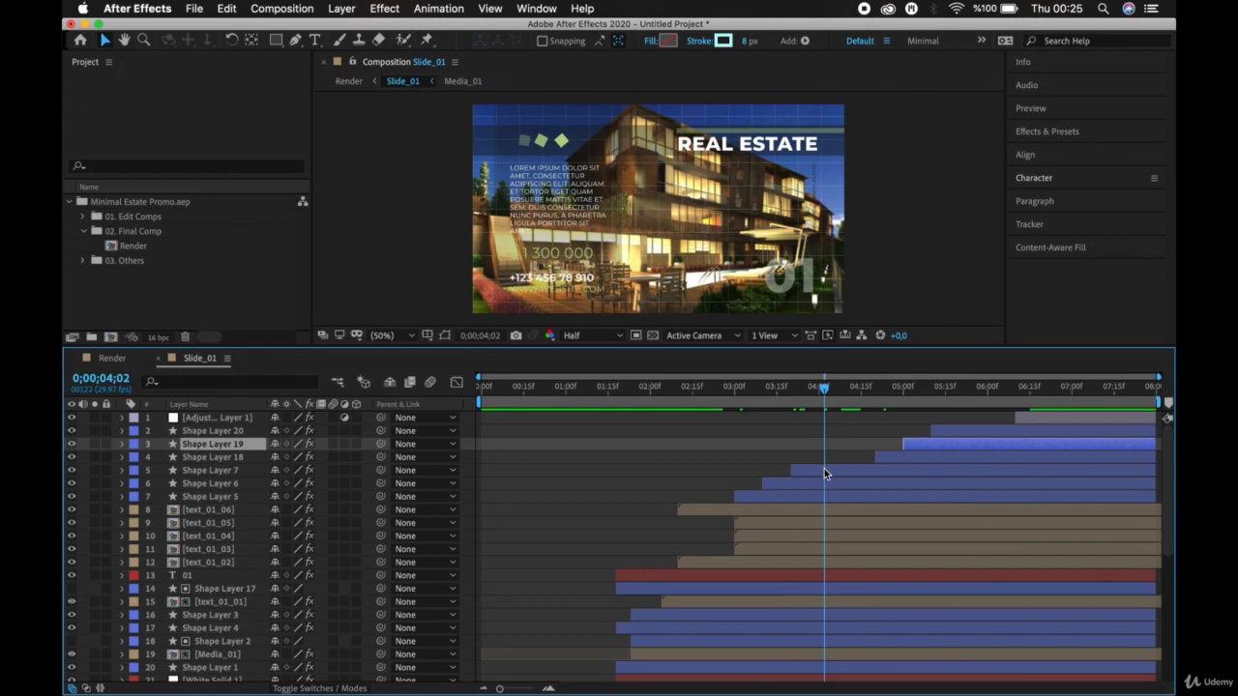
left_click_drag(825, 389, 902, 416)
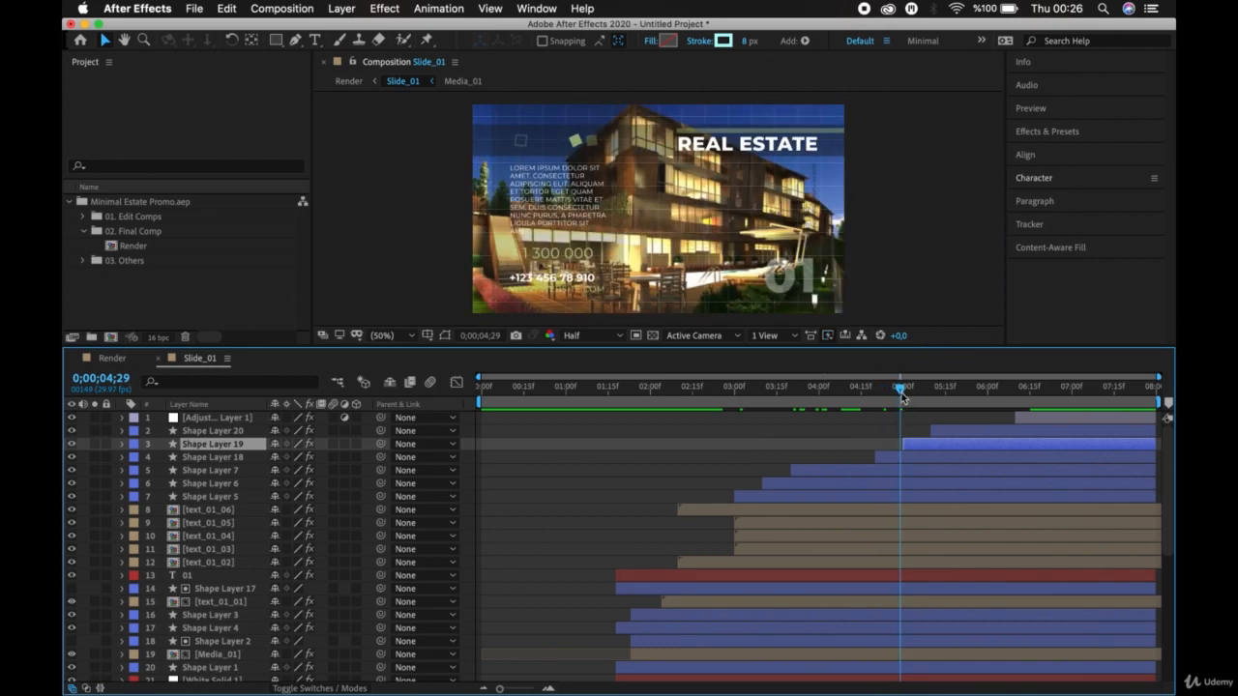
left_click_drag(901, 394, 720, 525)
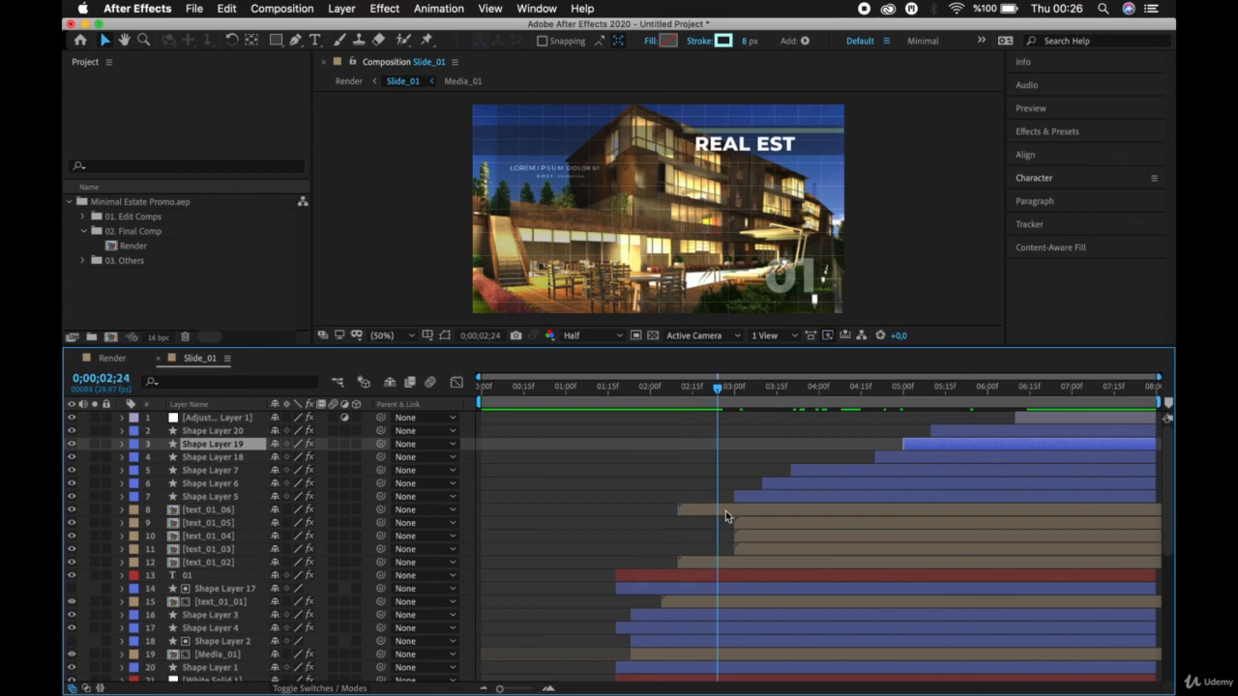
Step: Inspect text_01_06, then move to 0;00;03;14 and select Shape Layer 5 and Shape Layer 6 in turn to check their start points
left_click(724, 510)
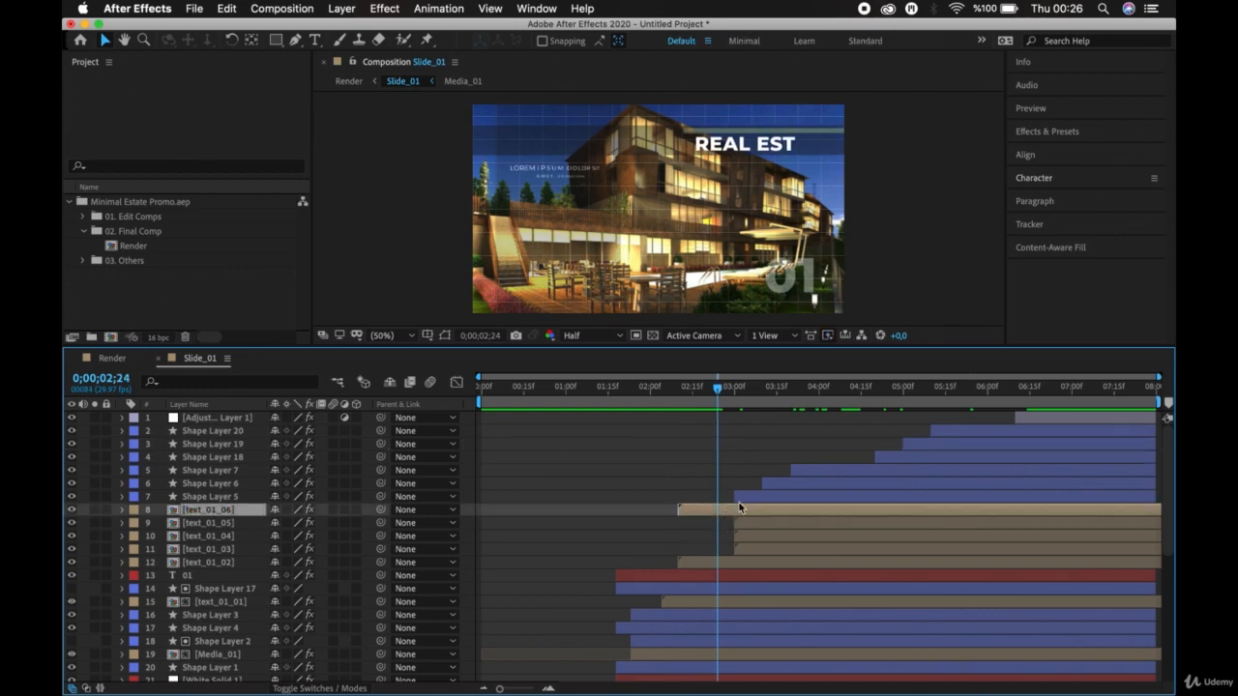
mouse_move(728, 390)
left_mouse_down()
mouse_move(773, 390)
mouse_move(721, 391)
left_mouse_up()
left_click(774, 389)
left_click(770, 498)
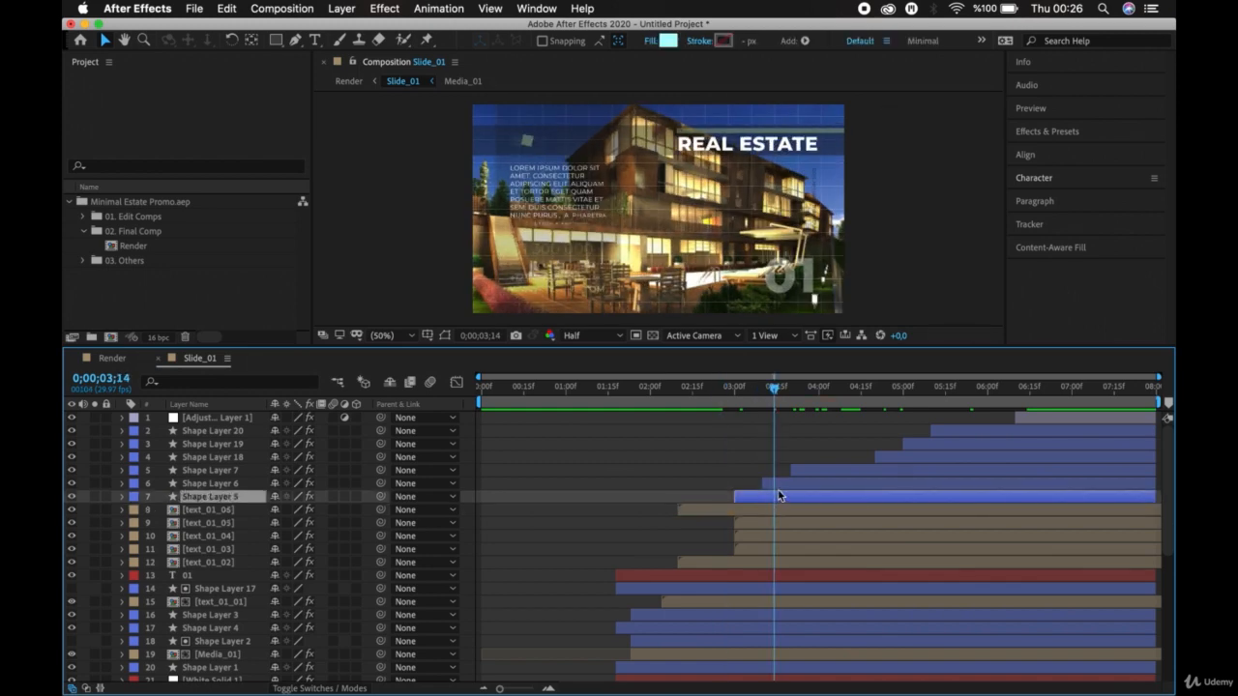
left_click(784, 485)
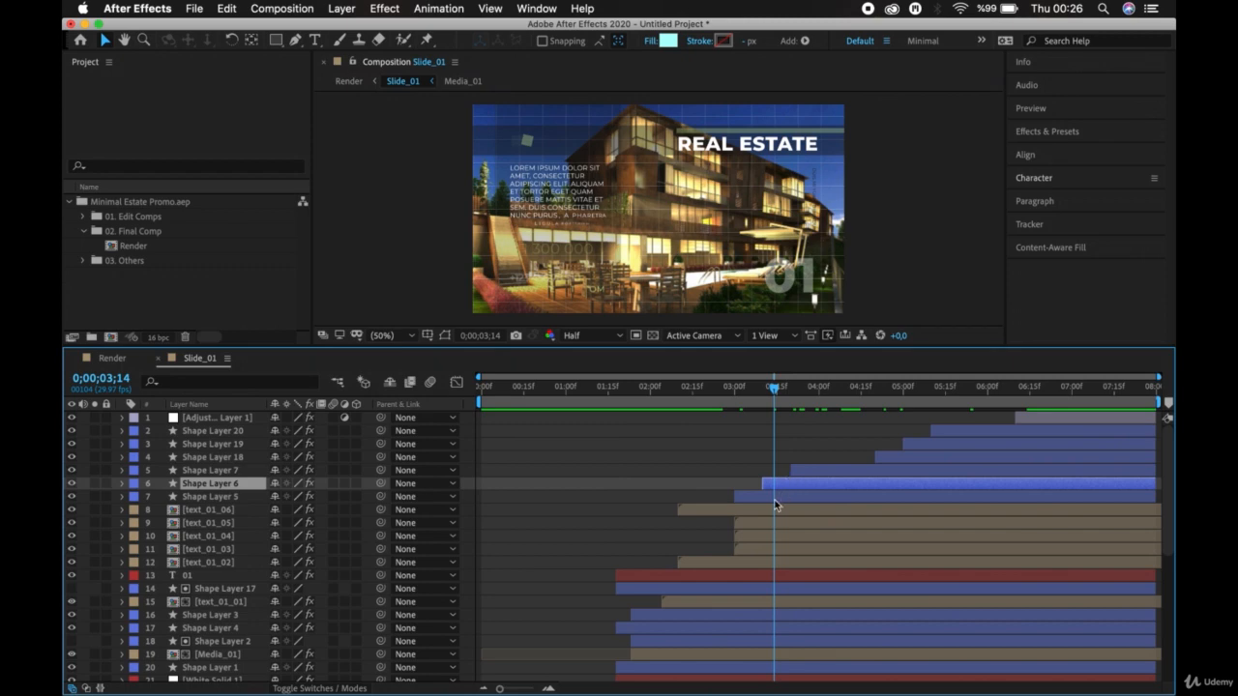
Step: Select text_01_06, text_01_03 and Shape Layer 19 in turn to compare their start times, and move the current time to 0;00;05;04
left_click(772, 508)
left_click(781, 552)
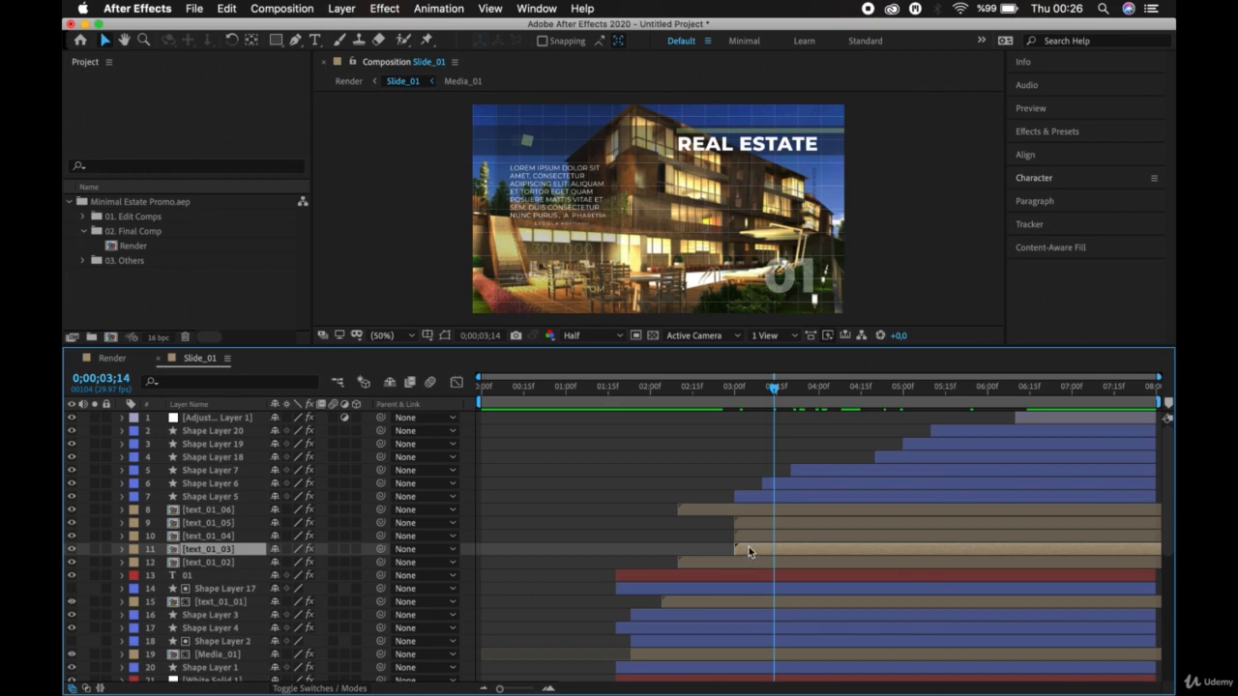
left_click(927, 446)
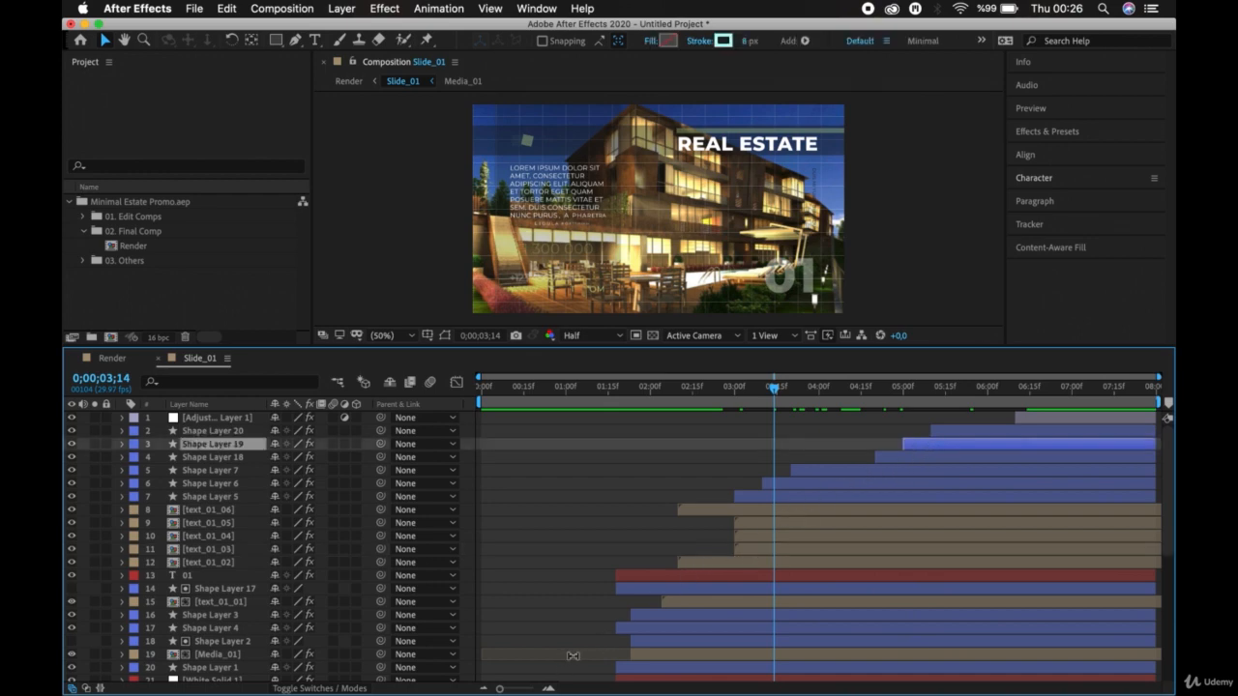
scroll(573, 656, "down", 5)
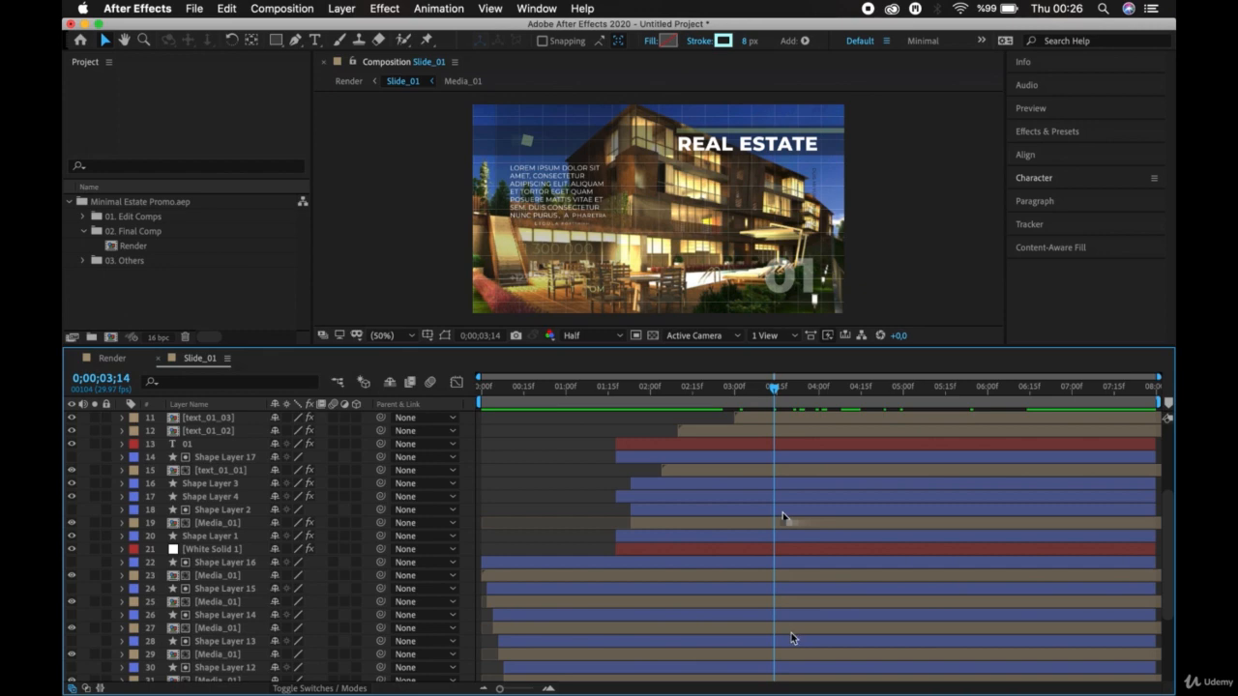
scroll(791, 634, "up", 5)
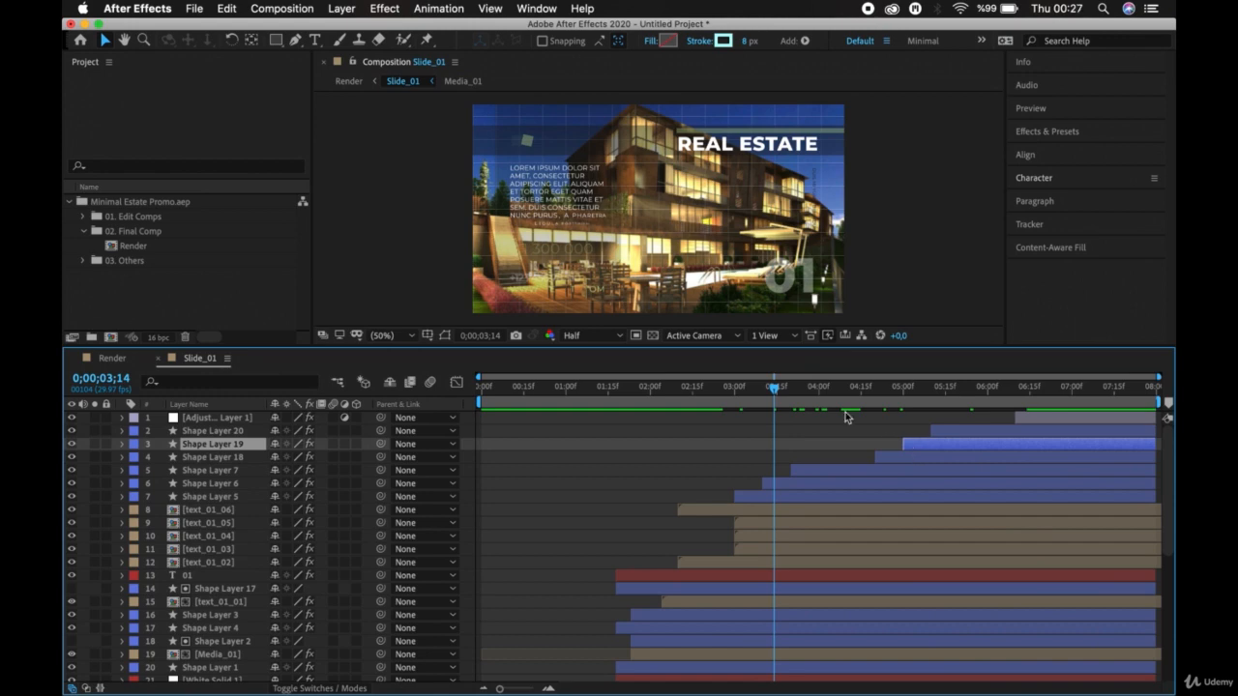
key("Page_Down")
left_click_drag(791, 397, 918, 412)
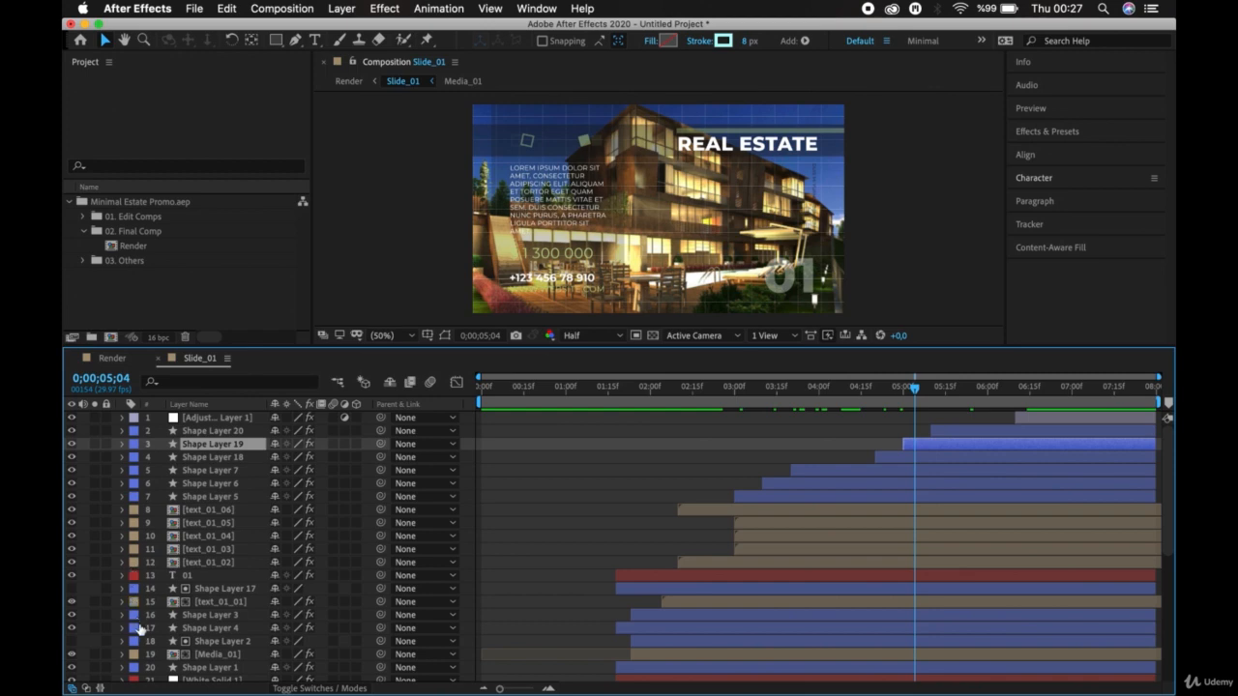
Step: View the label colour choices for Shape Layer 7 without changing them, and survey the colour-coded layers throughout the stack
left_click(133, 473)
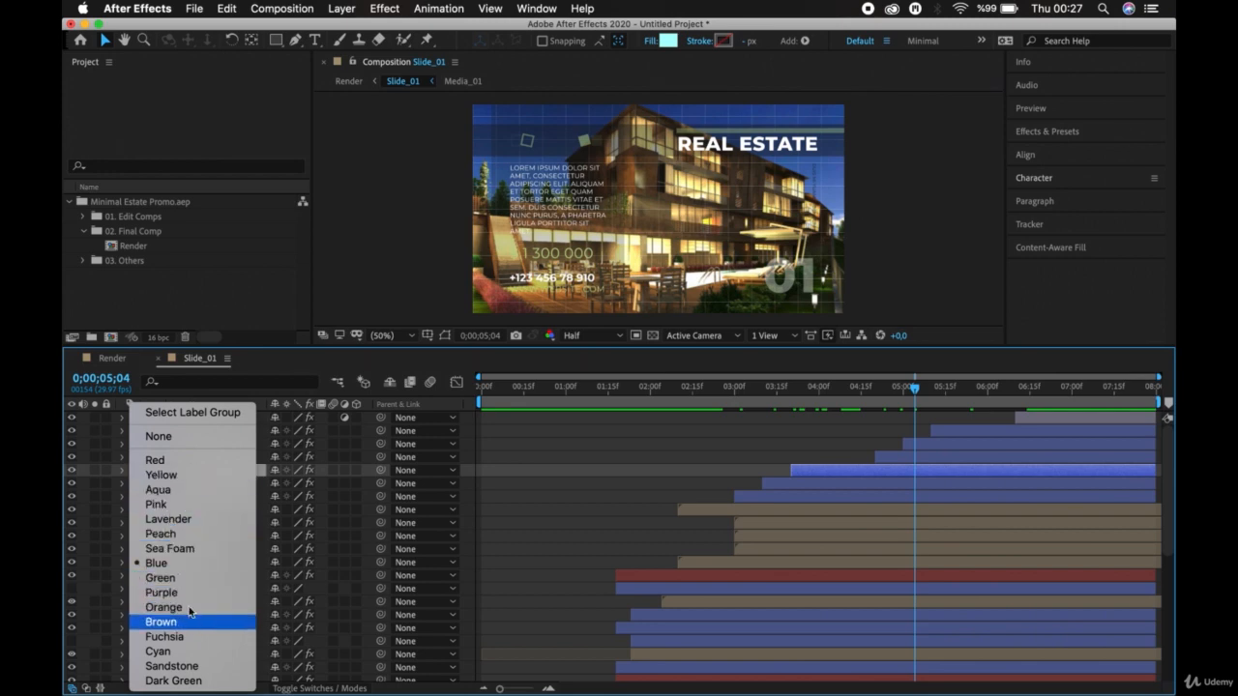
left_click(512, 509)
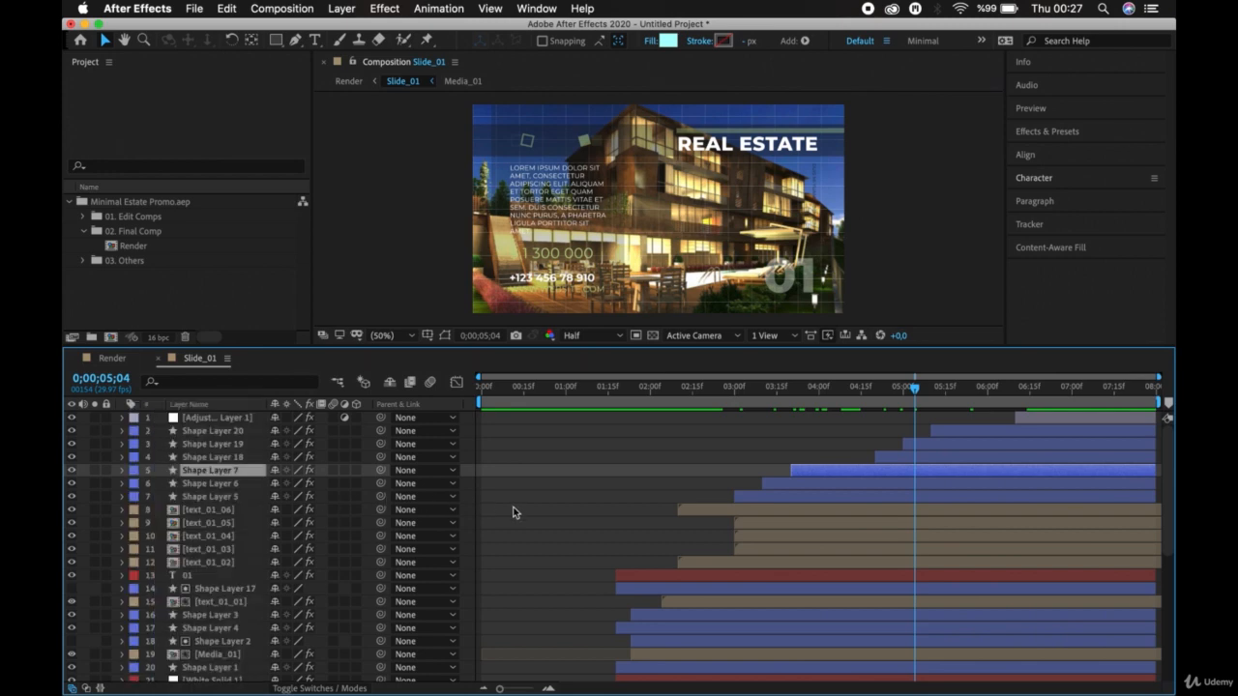
scroll(791, 568, "down", 5)
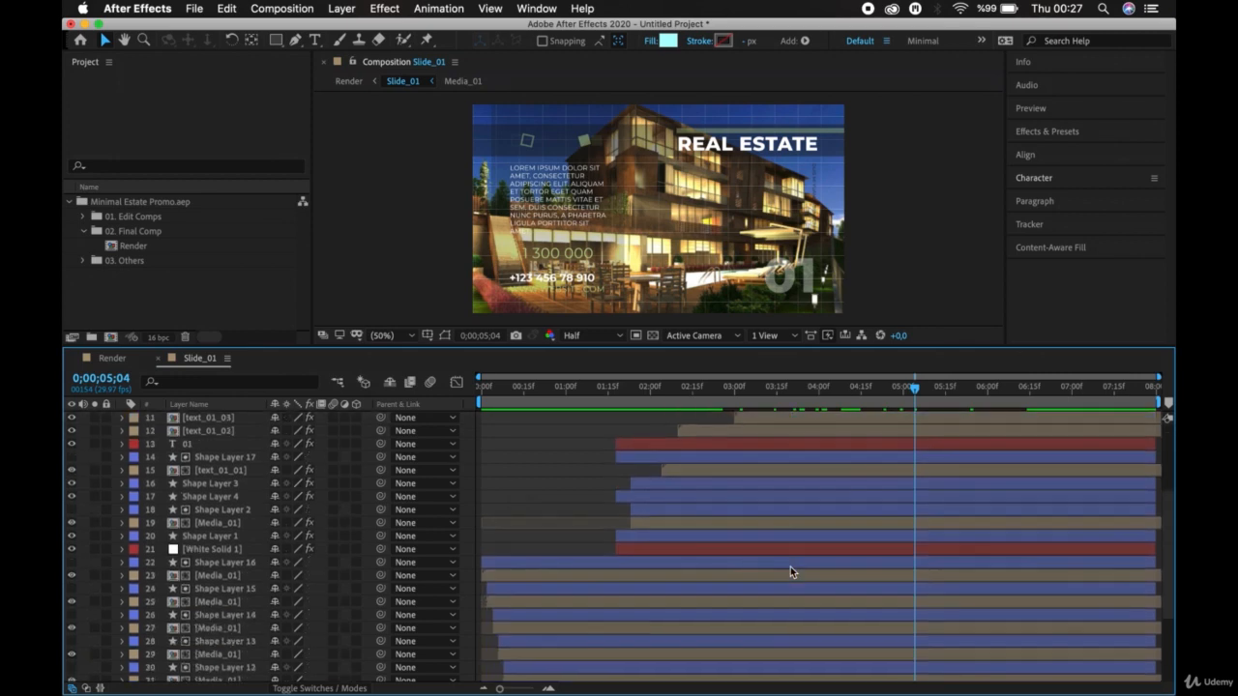
scroll(790, 569, "up", 5)
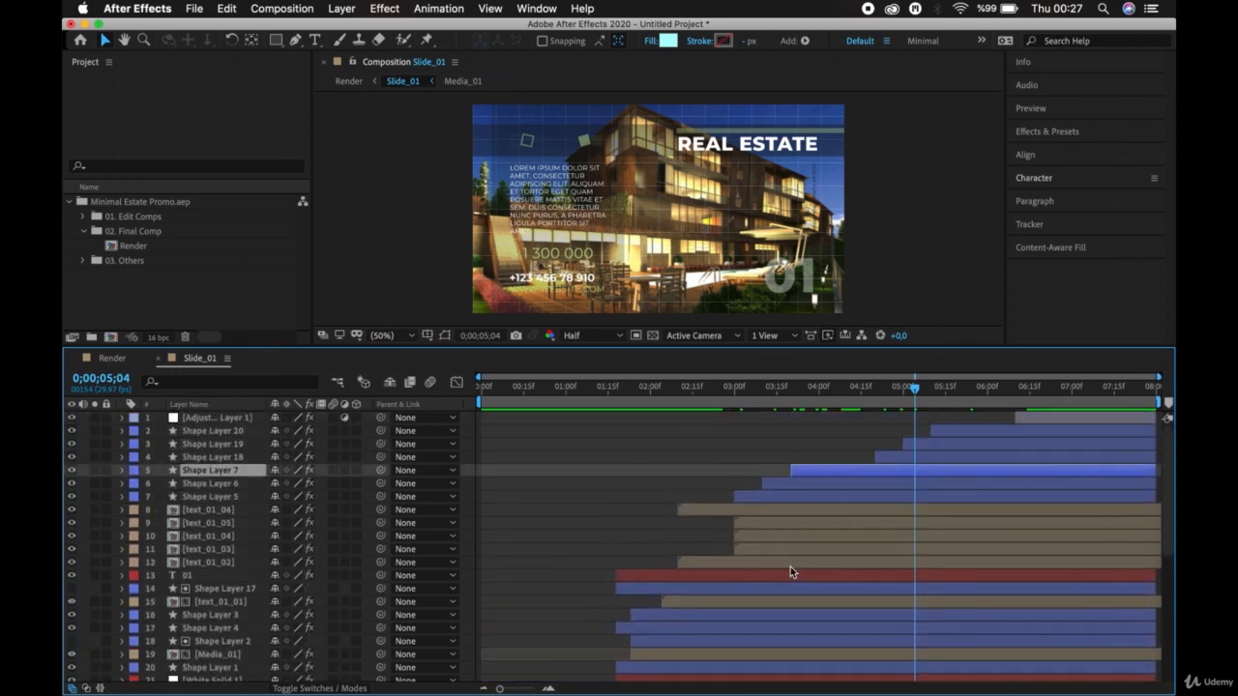
scroll(790, 569, "down", 8)
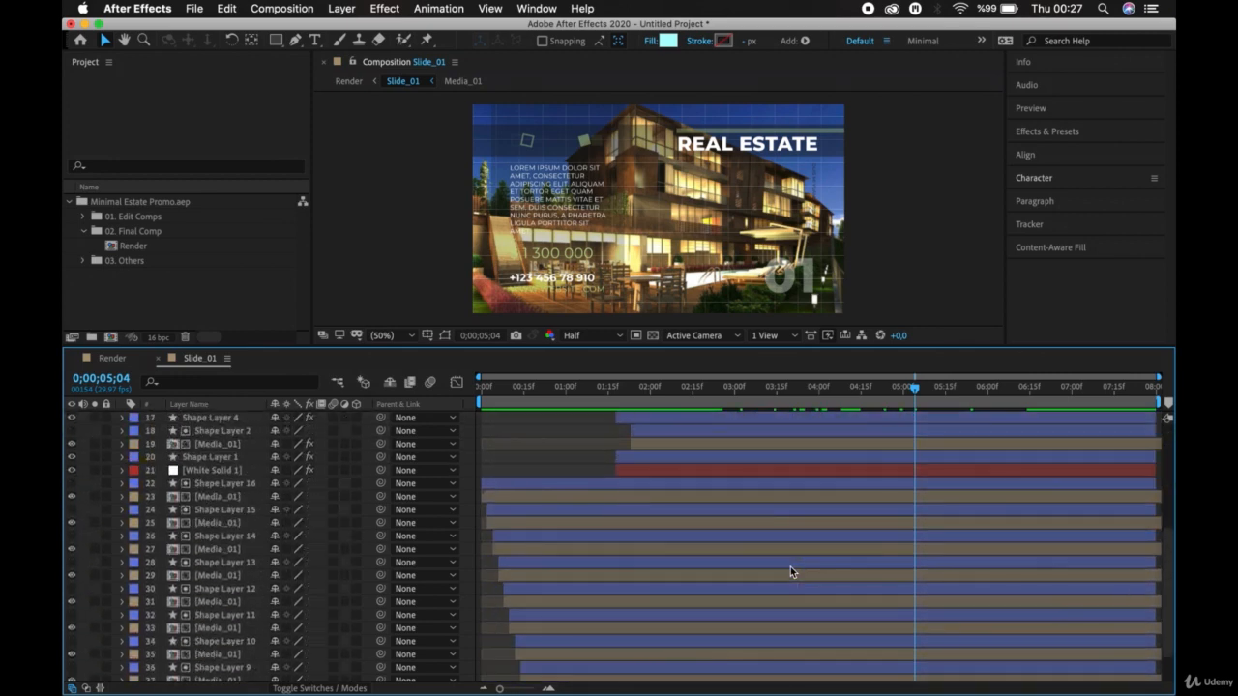
scroll(791, 567, "up", 8)
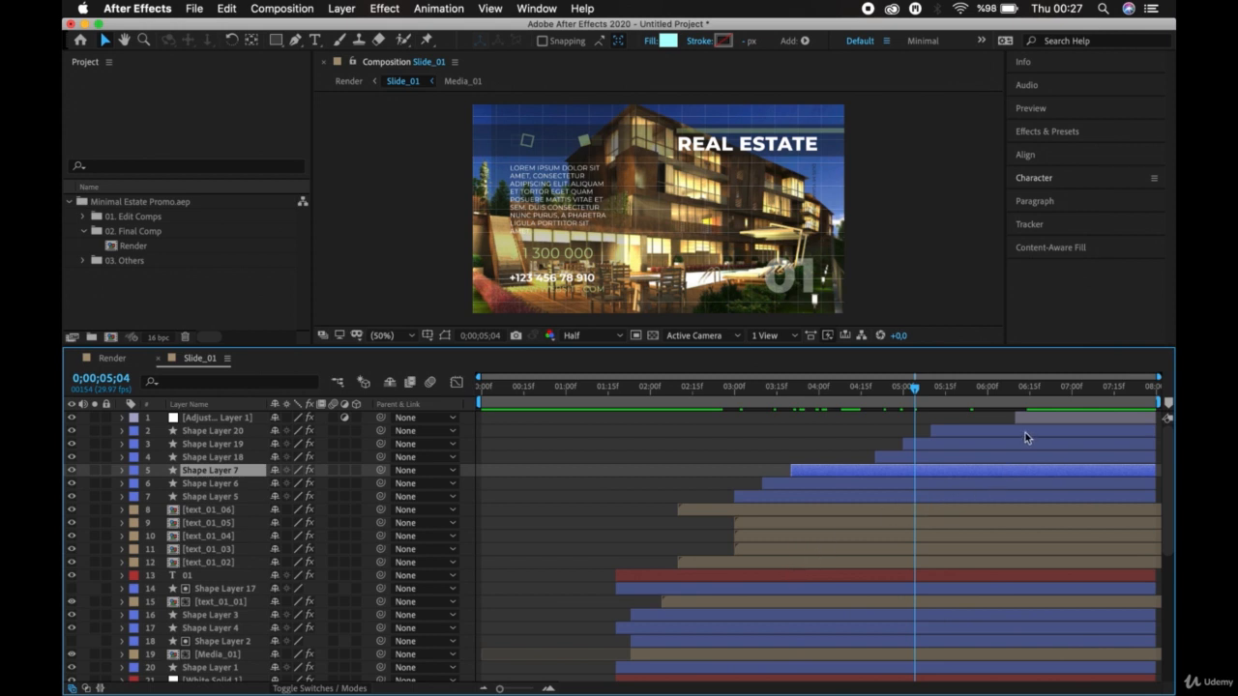
Step: Select the adjustment layer, the lowest Media_01 layer and the background JPG layer in turn to compare the two ends of the stack
left_click(1058, 420)
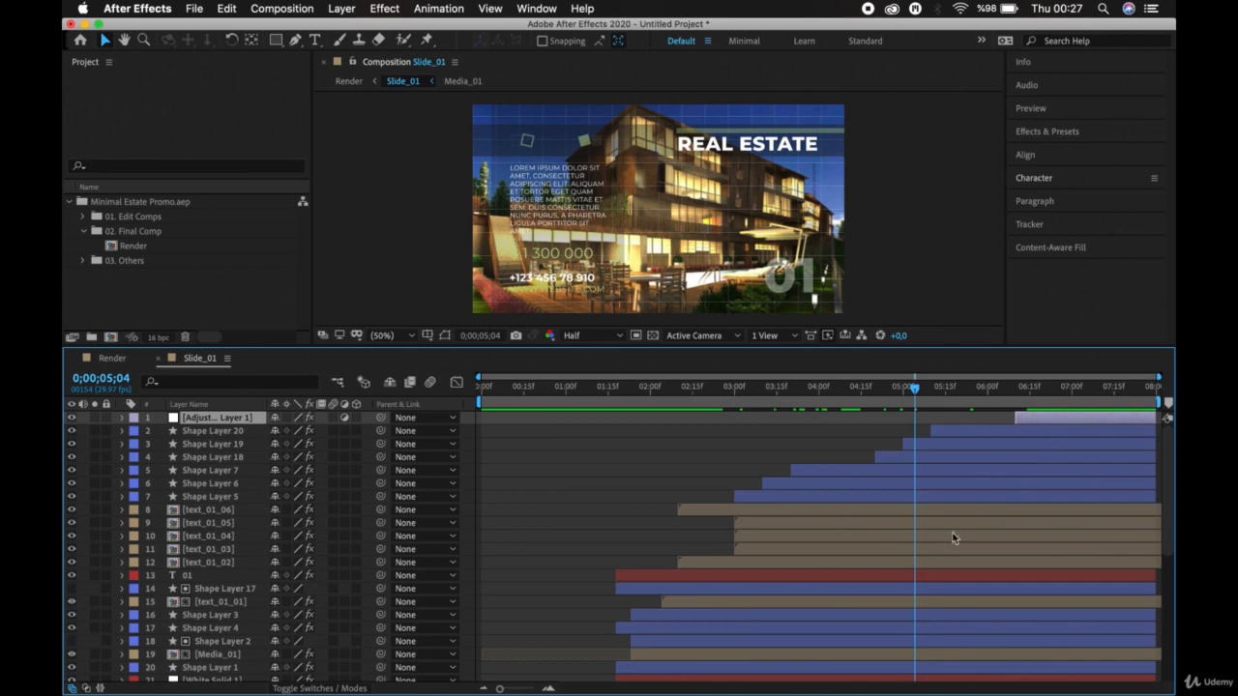
scroll(745, 644, "down", 5)
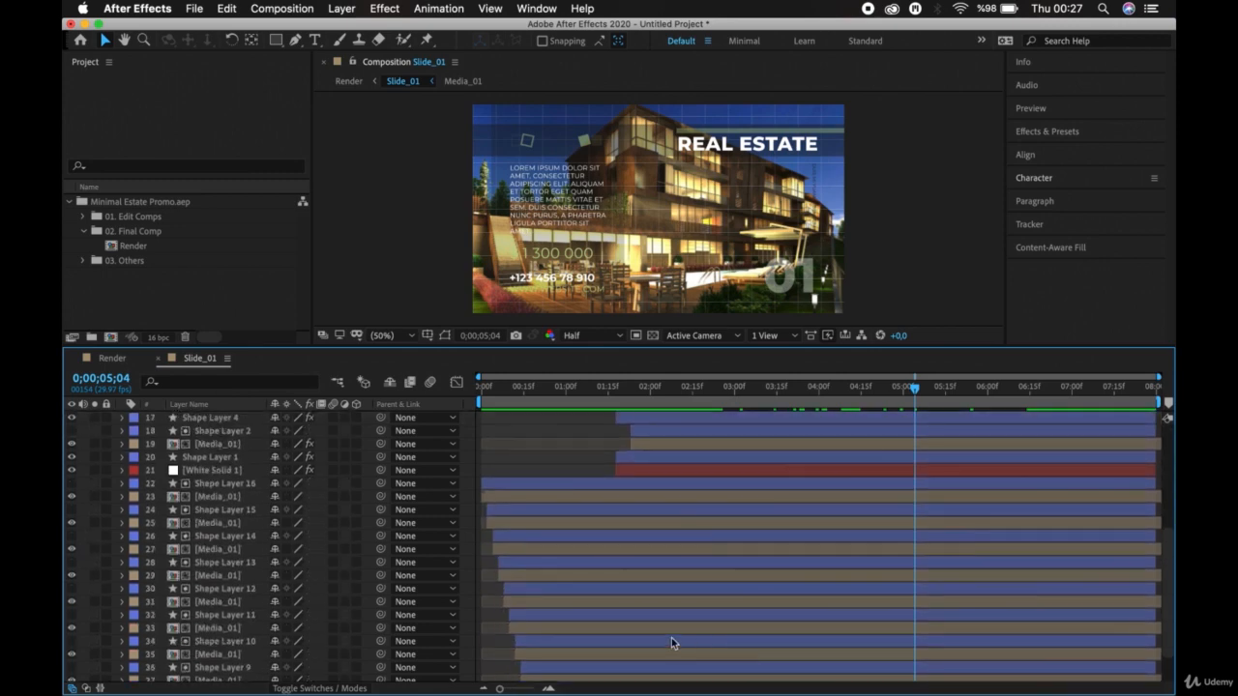
scroll(672, 643, "down", 2)
left_click(585, 664)
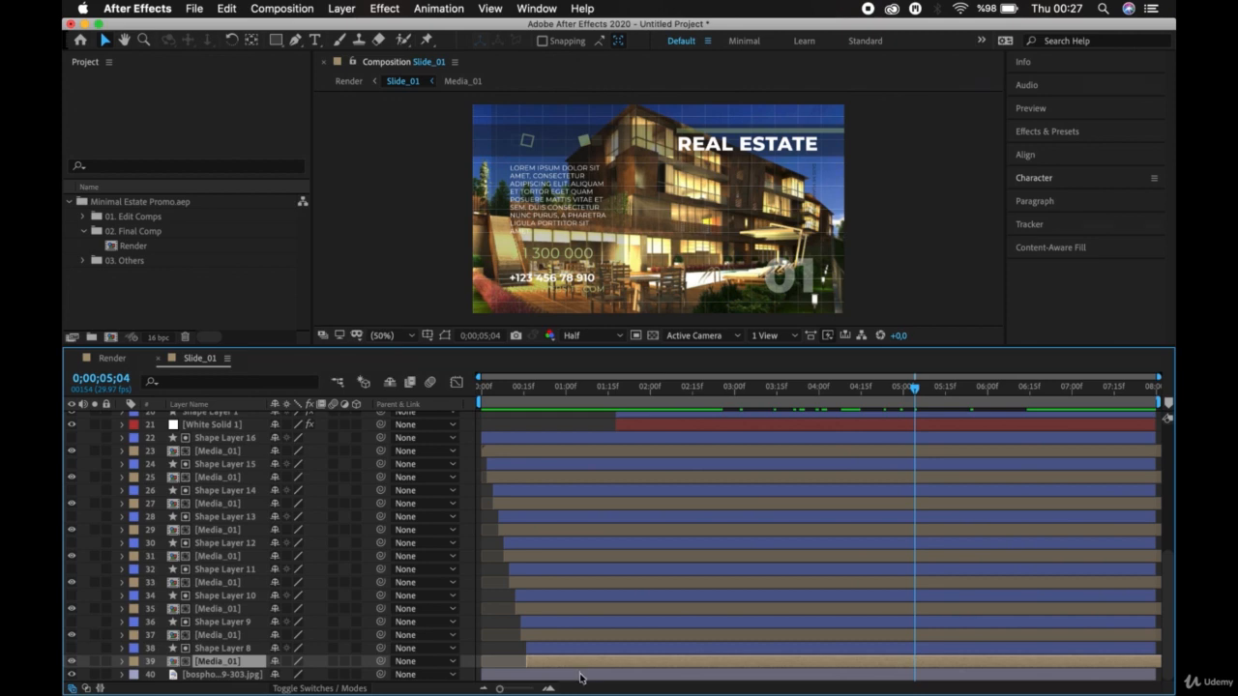
left_click(582, 674)
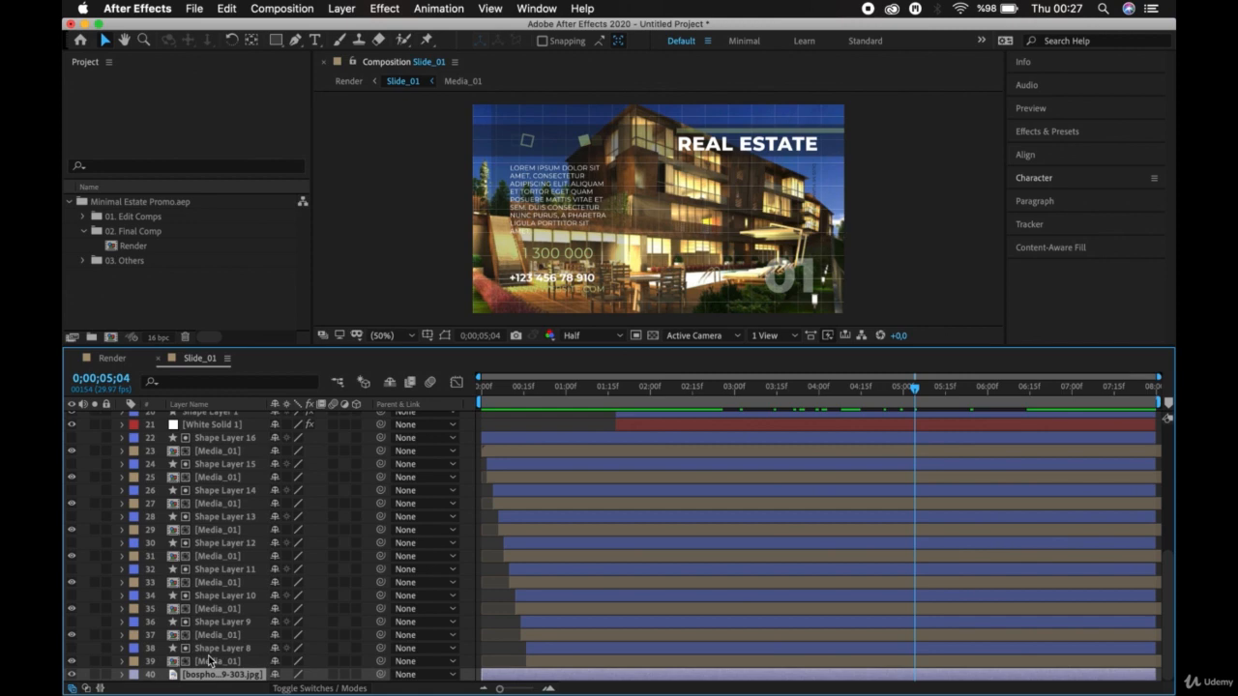
Step: Try moving the lowest Media_01 layer up to just above Shape Layer 15, and return it to its place above the background image
left_click_drag(209, 661, 210, 464)
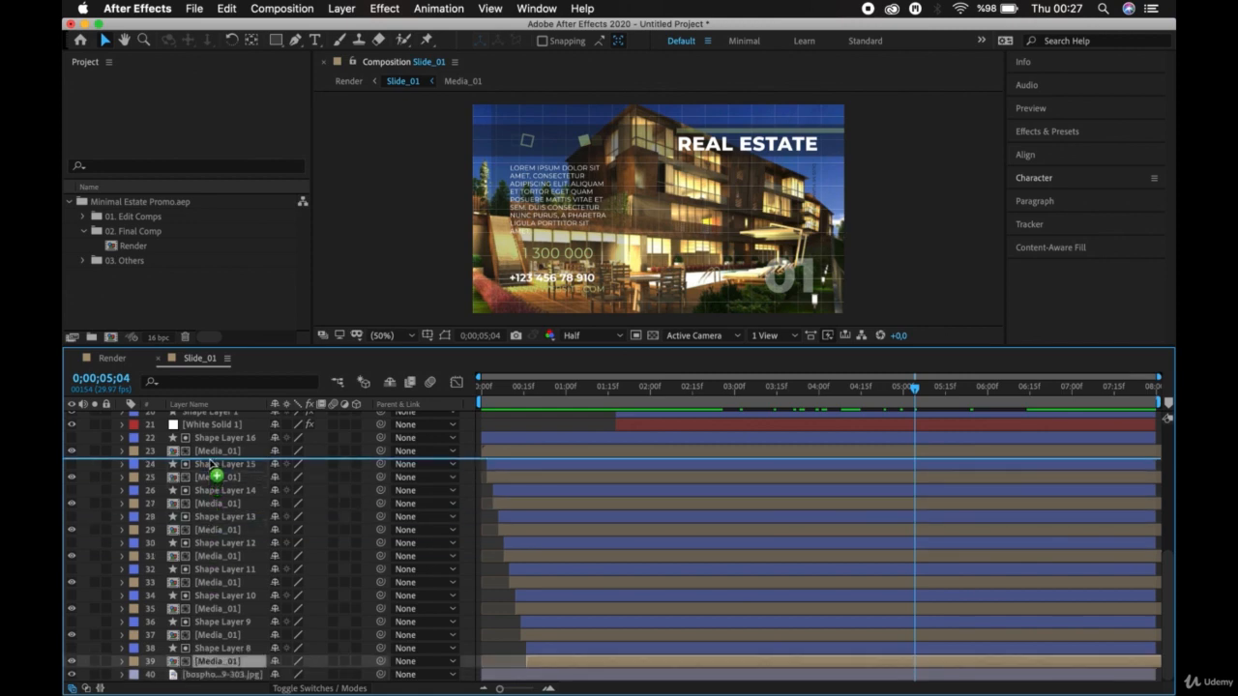
left_click_drag(211, 464, 215, 669)
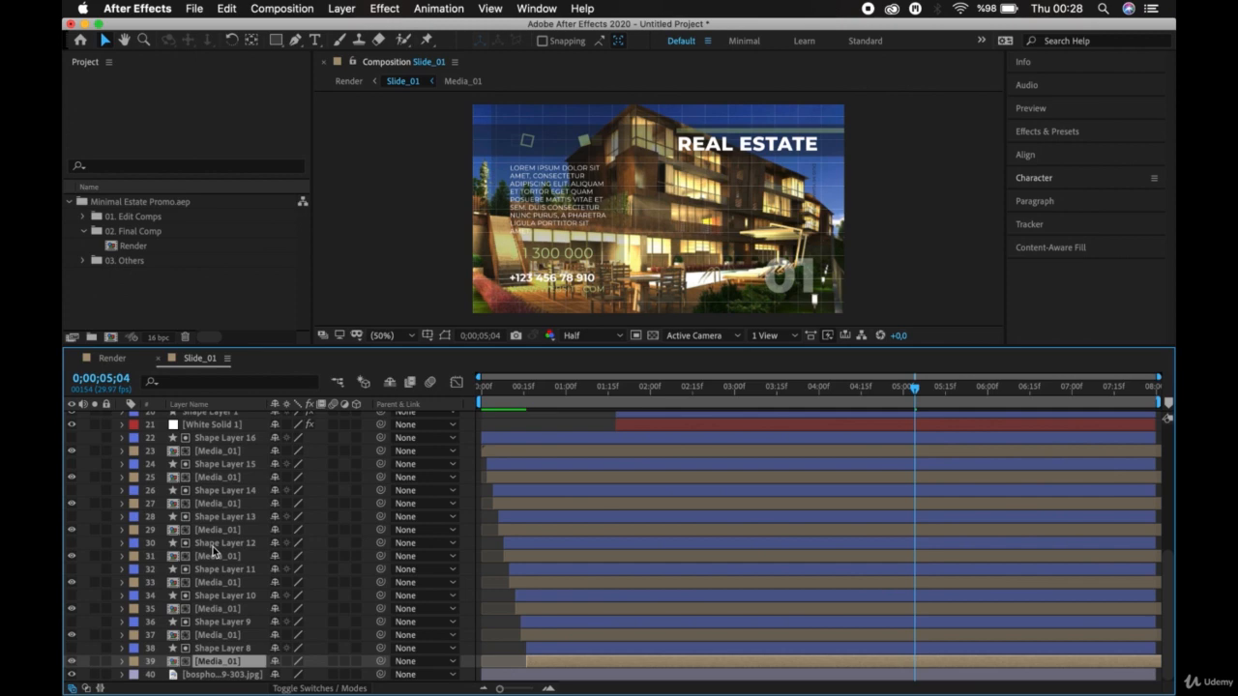
Step: Add Shape Layers 8, 9, 10 and 11 to the Media_01 selection, move them together below Shape Layer 15, undo the move and clear the selection
left_click(218, 620, "super")
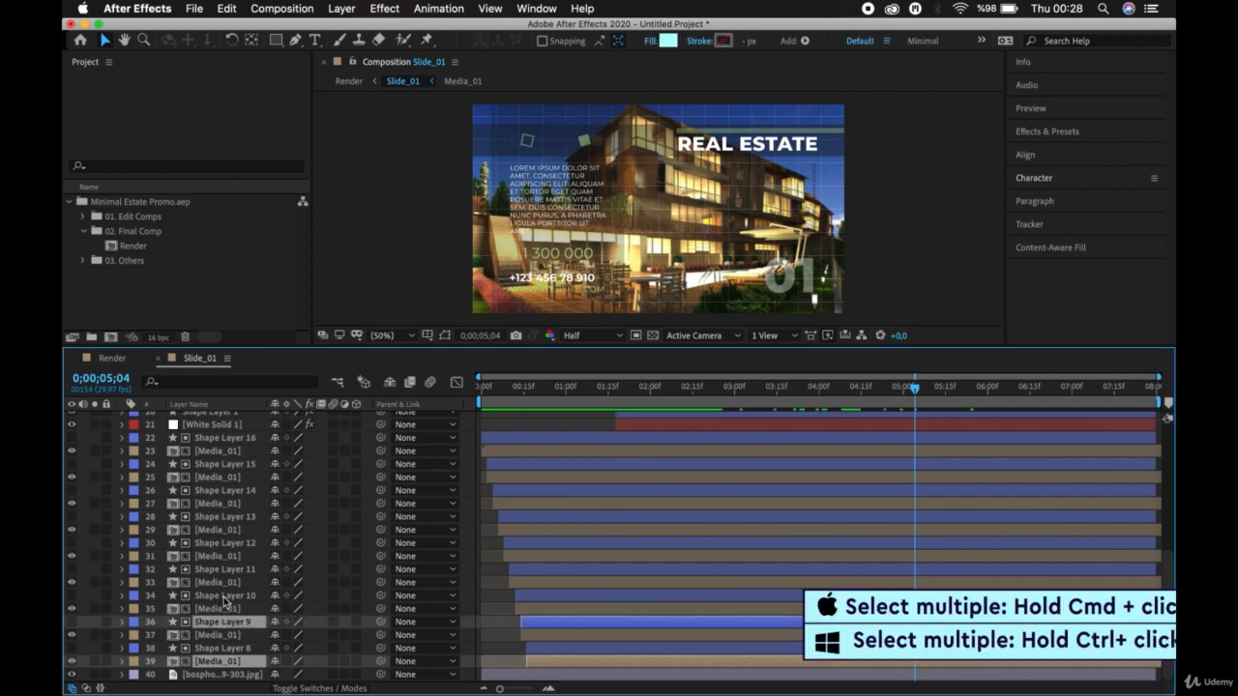
left_click(223, 596, "super")
left_click(226, 570, "super")
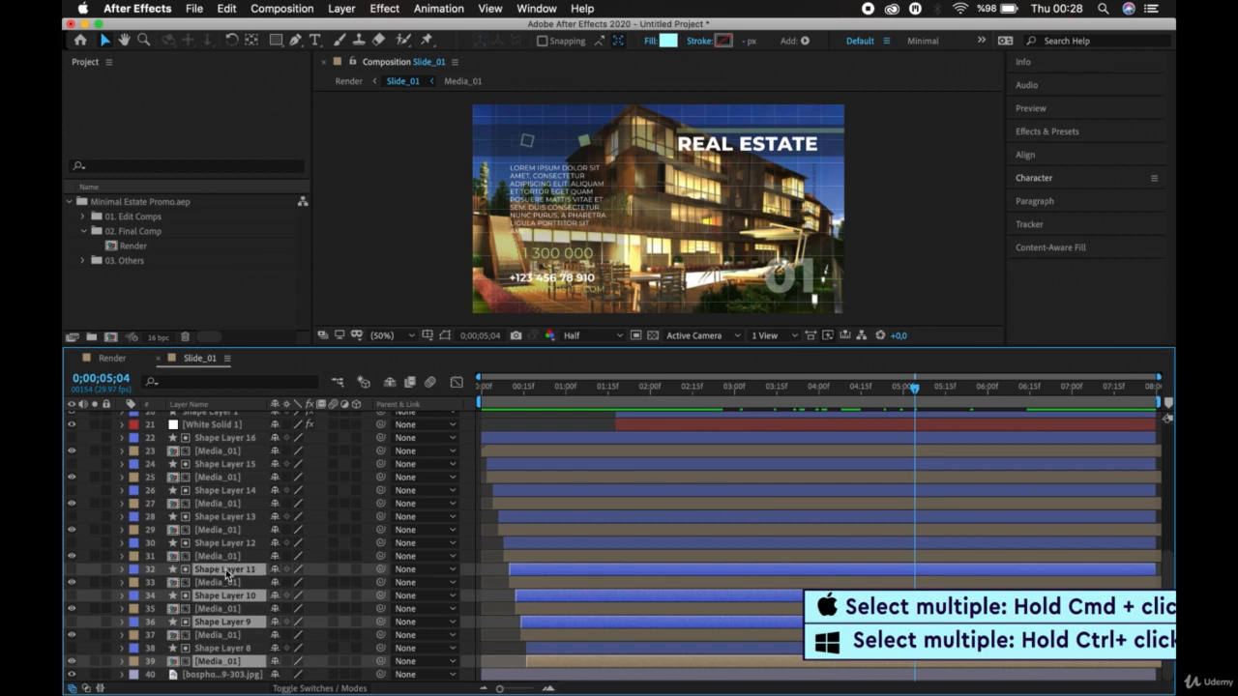
left_click(229, 648, "super")
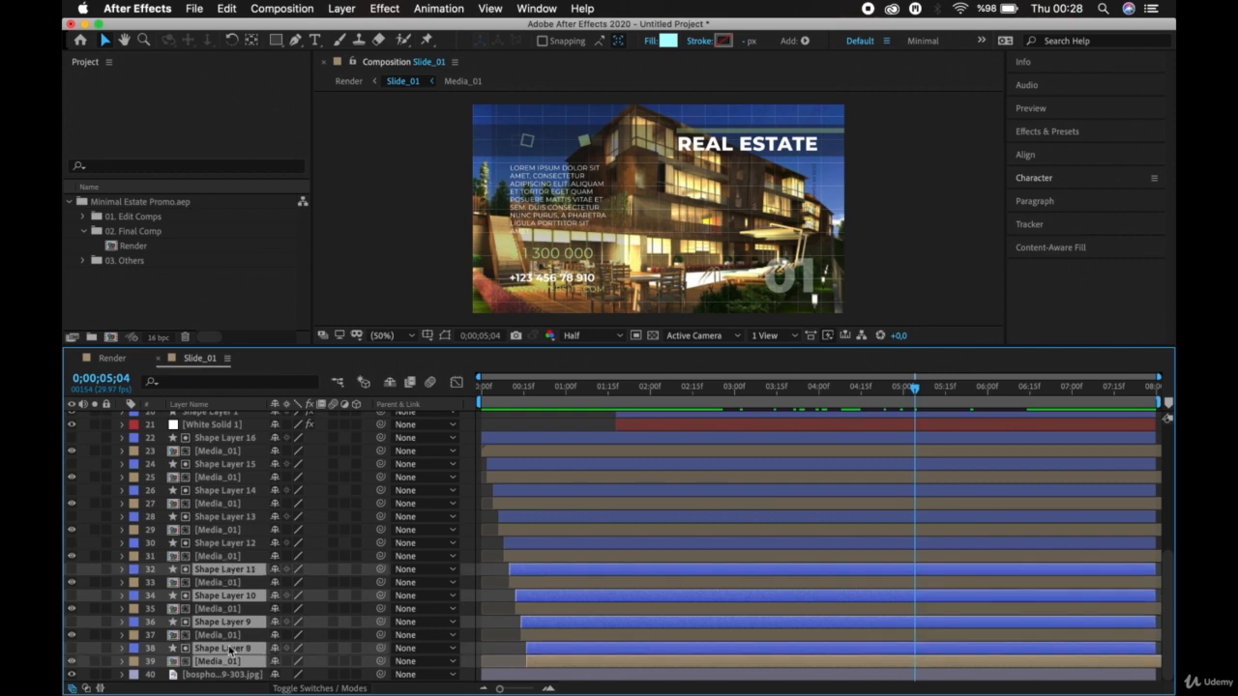
left_click(229, 649, "super")
left_click(229, 649, "super")
left_click_drag(224, 571, 223, 473)
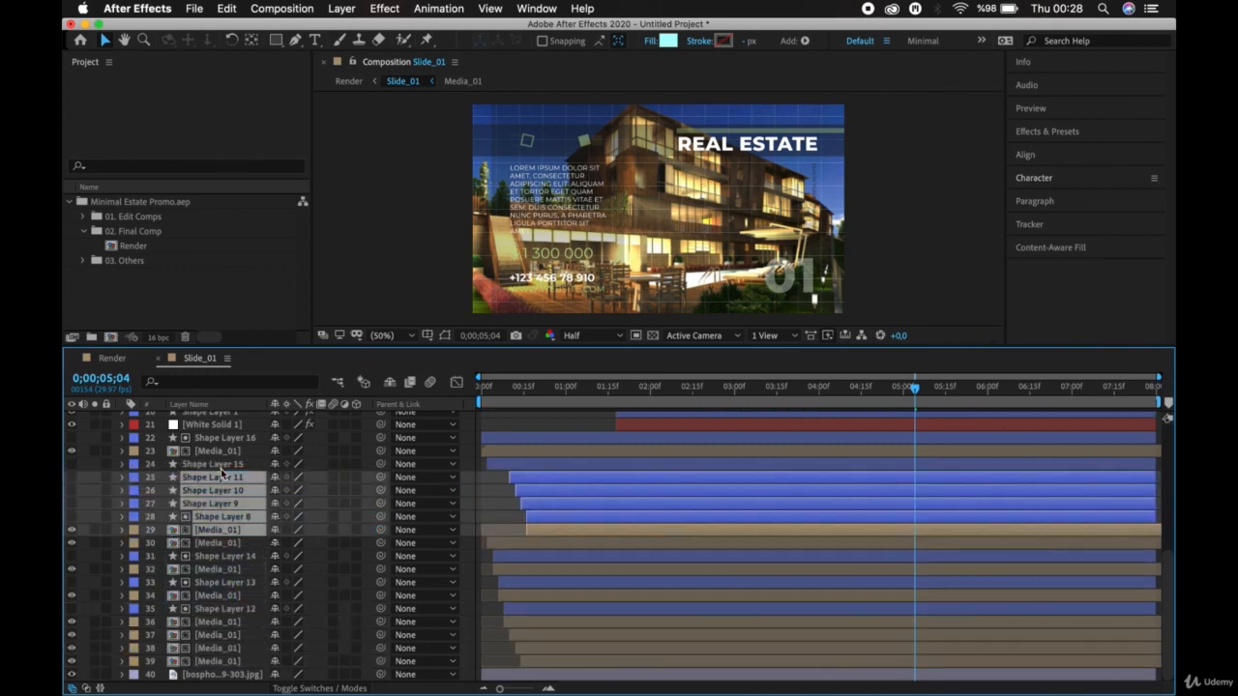
key("super+z")
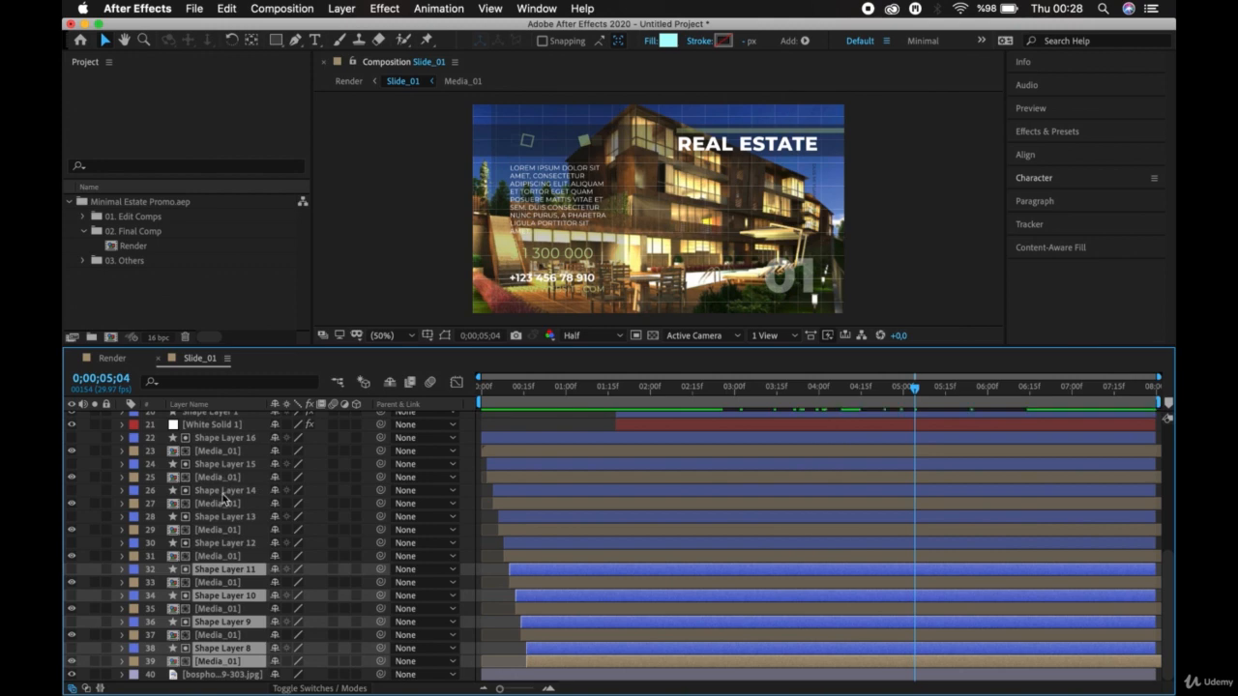
left_click(223, 493)
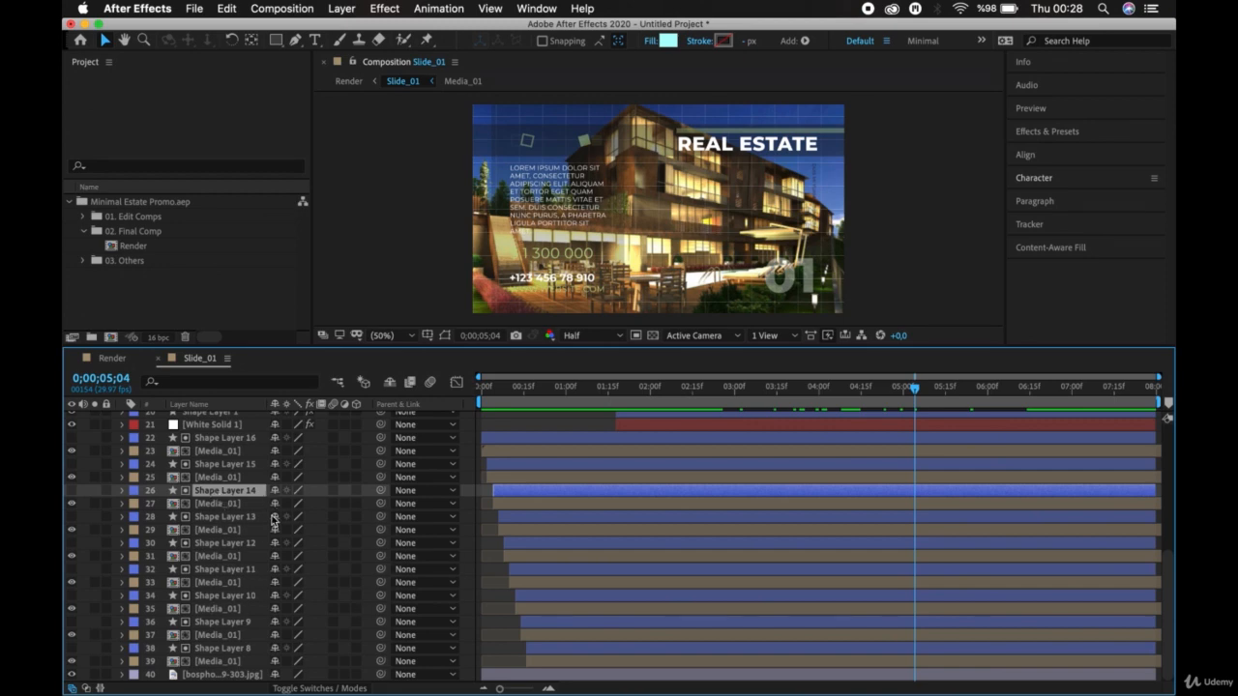
left_click(490, 627)
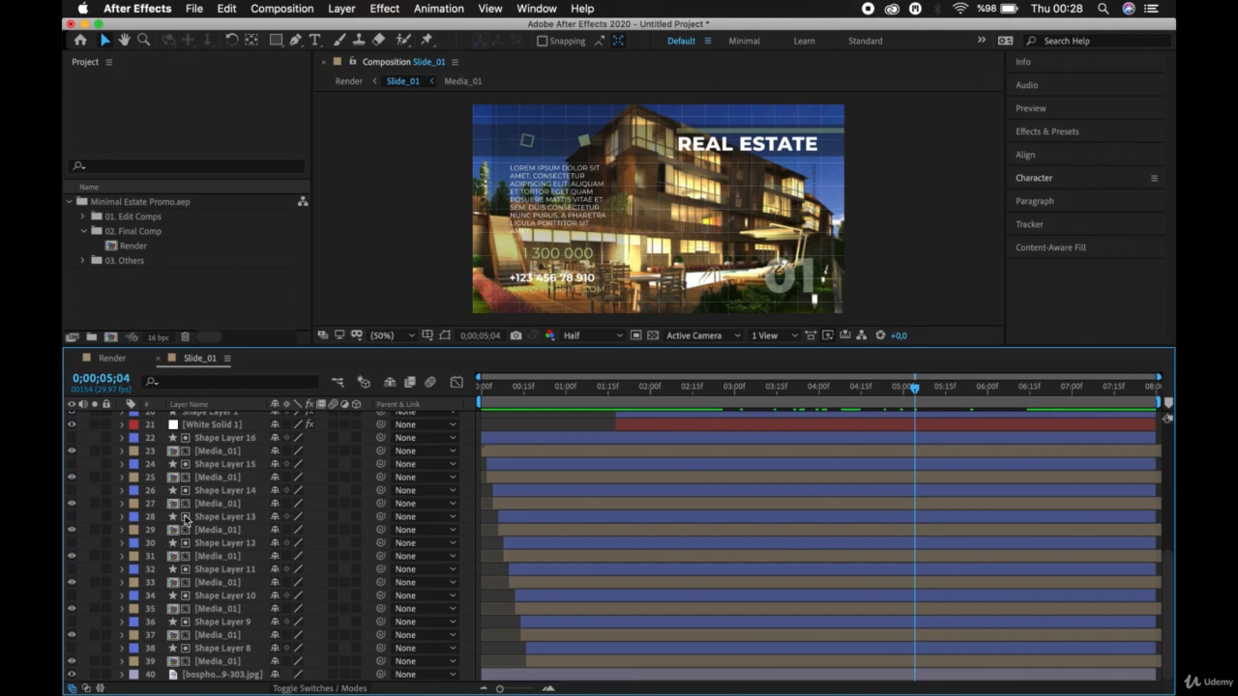
Step: Expand the 01 text layer and examine its Text, Effects and Transform groups, including the keyframed Position property
scroll(186, 519, "up", 3)
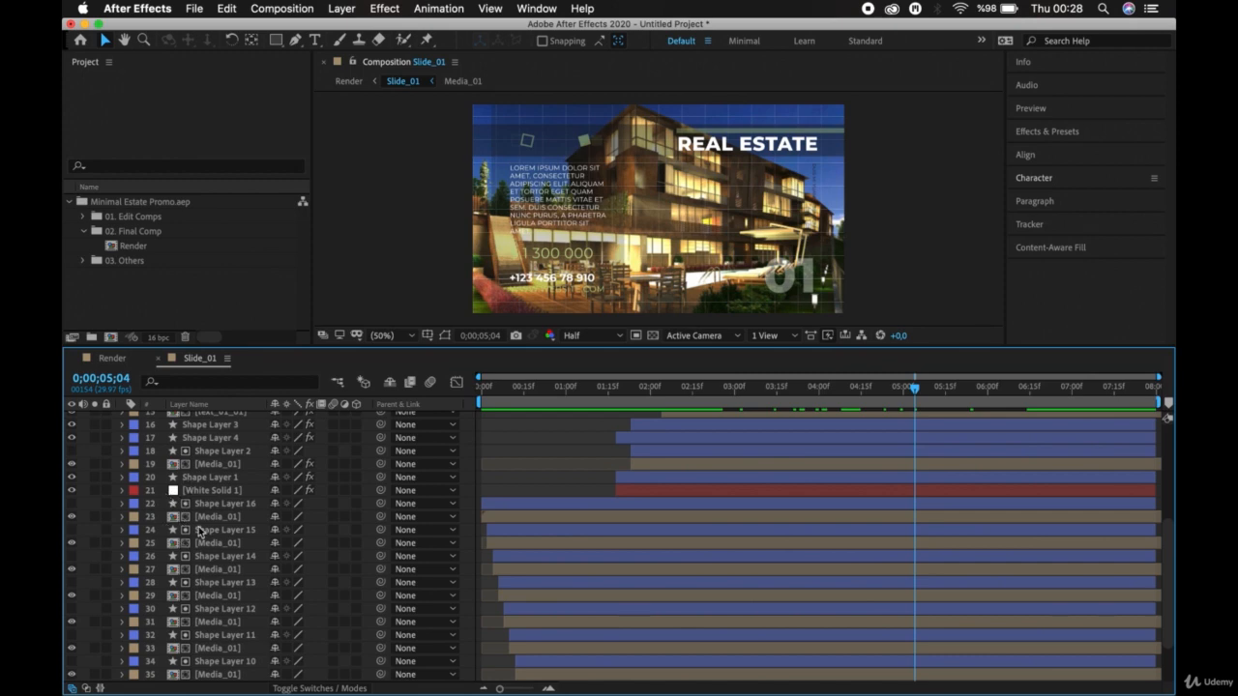
scroll(198, 532, "up", 6)
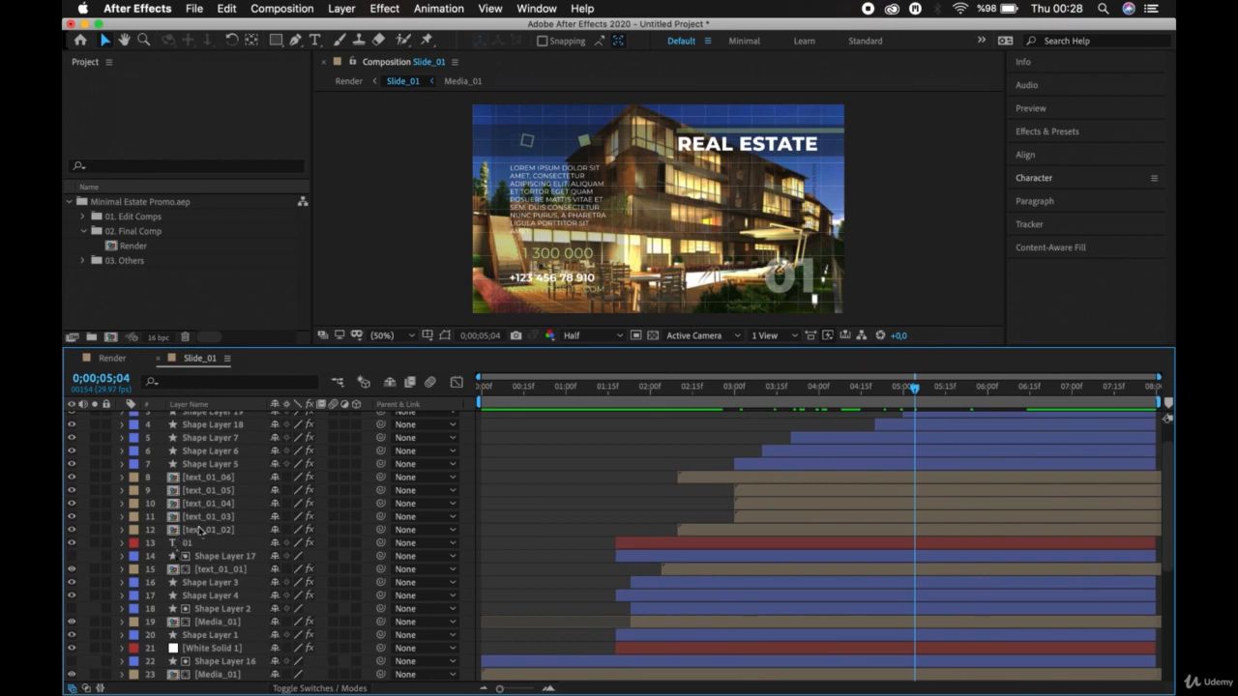
left_click(122, 543)
left_click(122, 541)
left_click(122, 544)
left_click(135, 544)
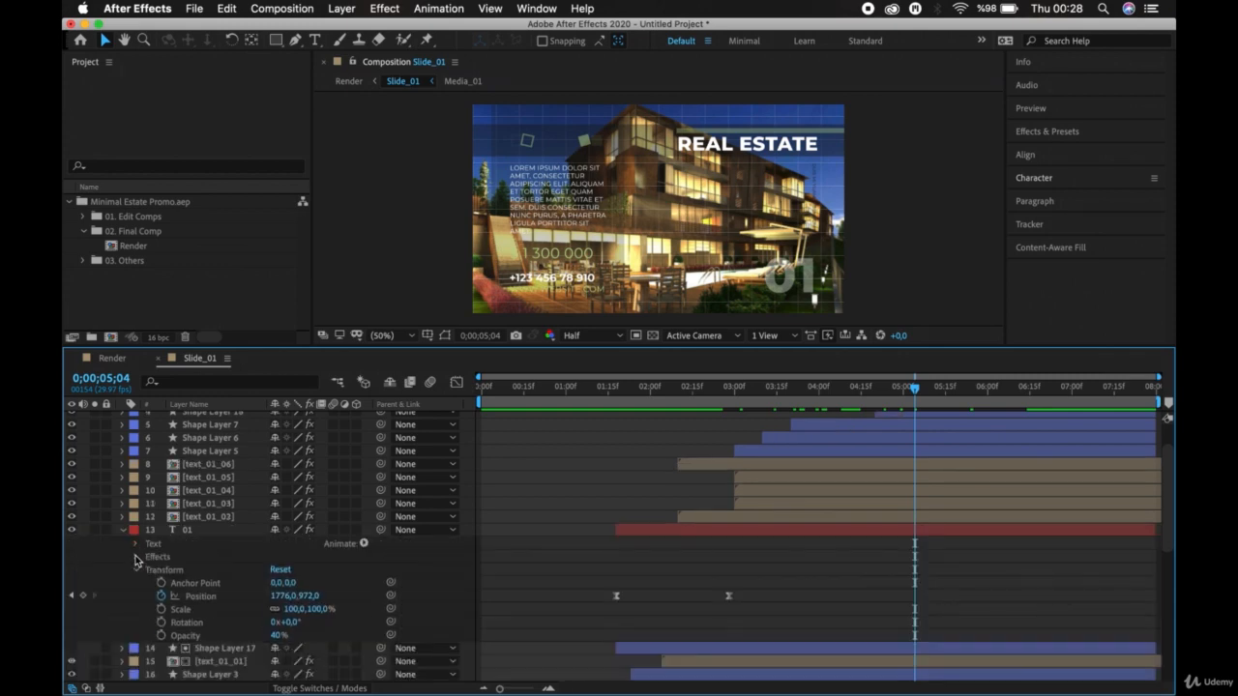
left_click(136, 570)
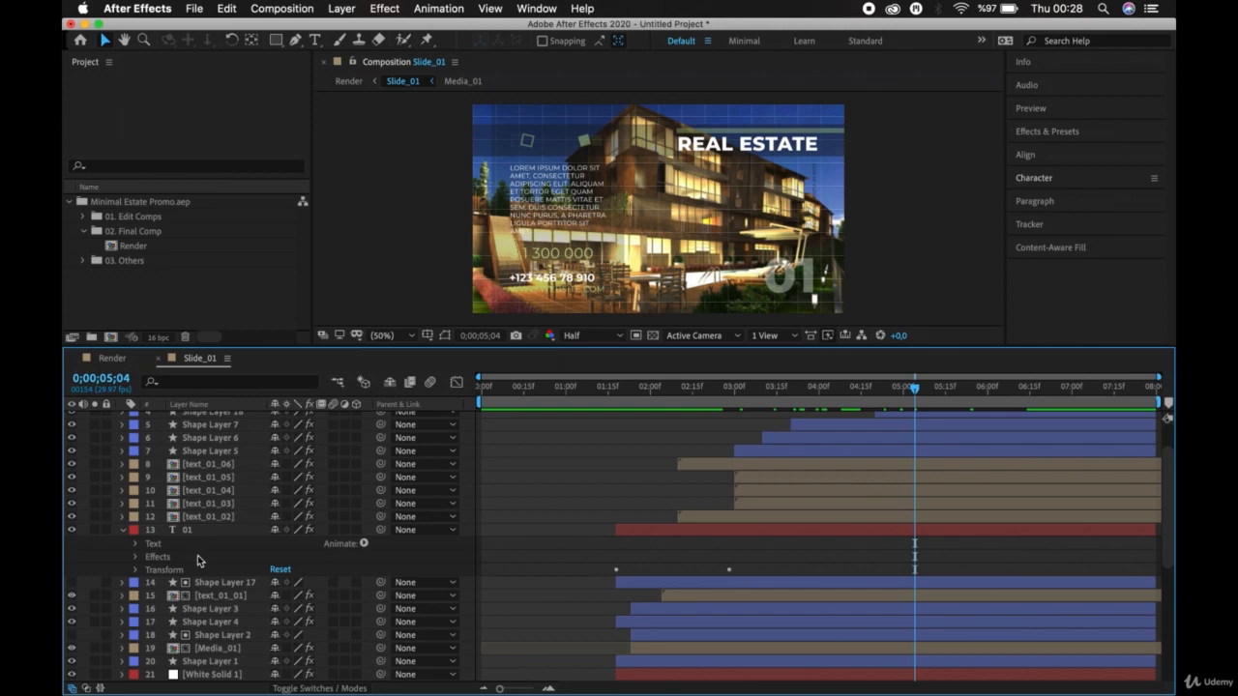
left_click(134, 569)
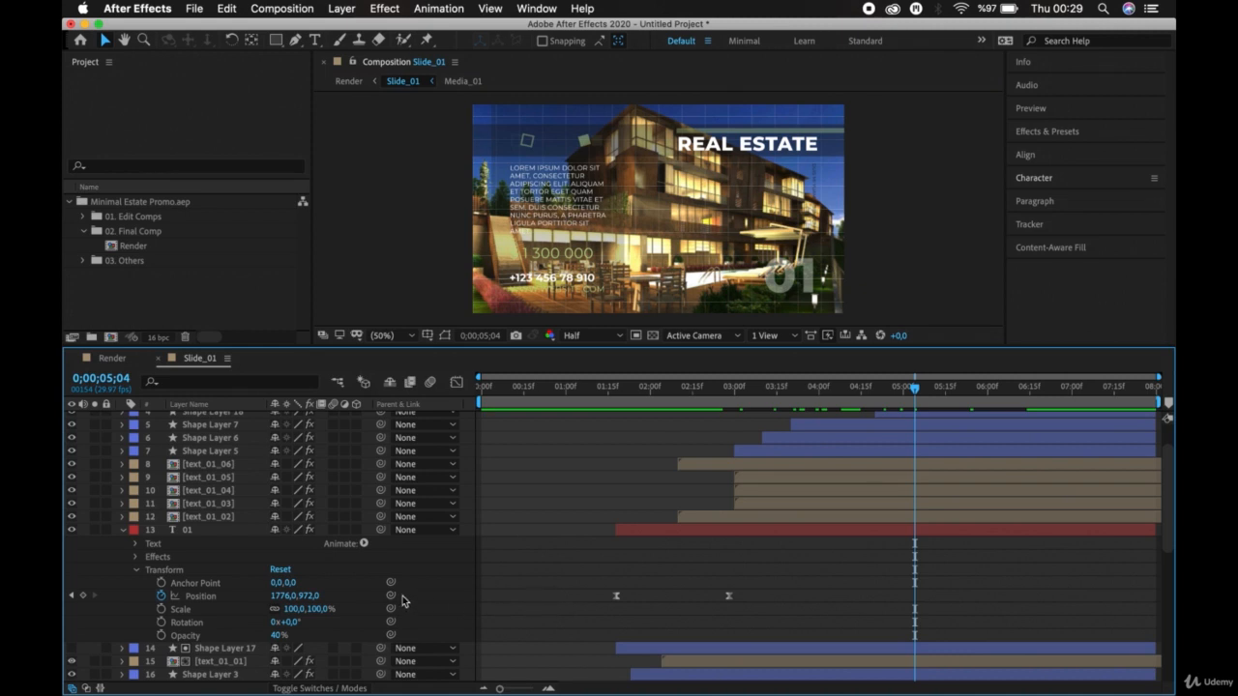
Step: Expand the Text group of layer 01 to examine Source Text, Path Options and More Options, and collapse the layer
left_click(136, 545)
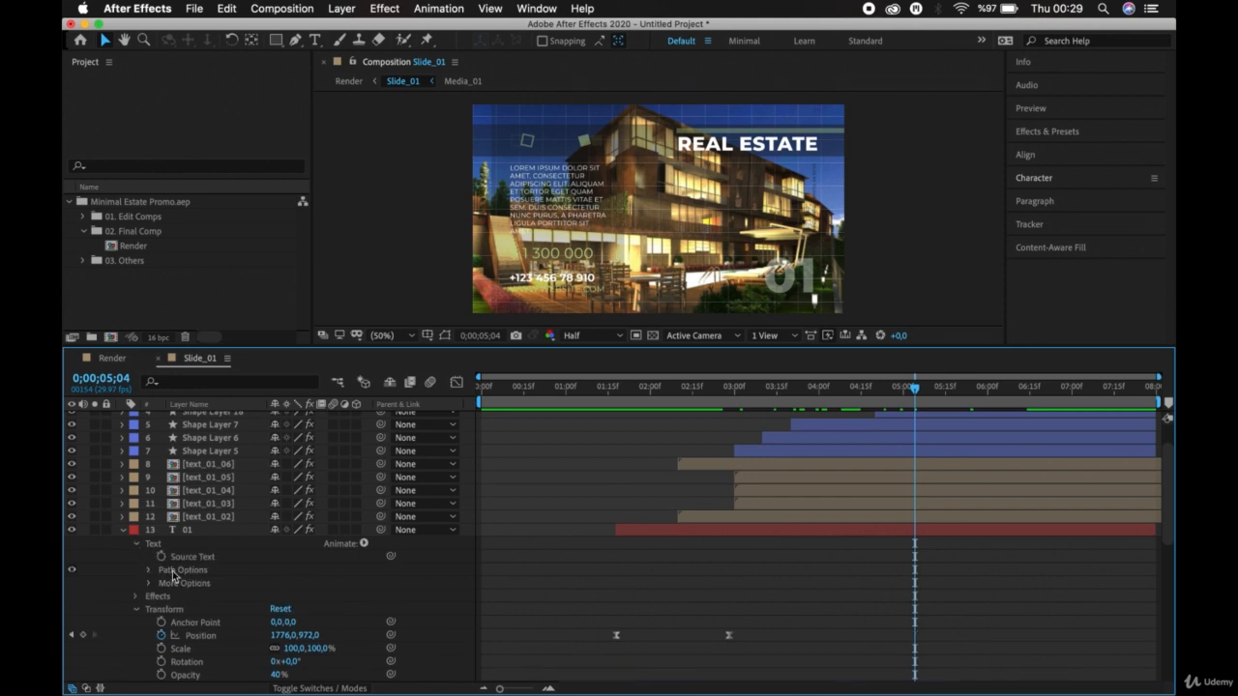
left_click(148, 583)
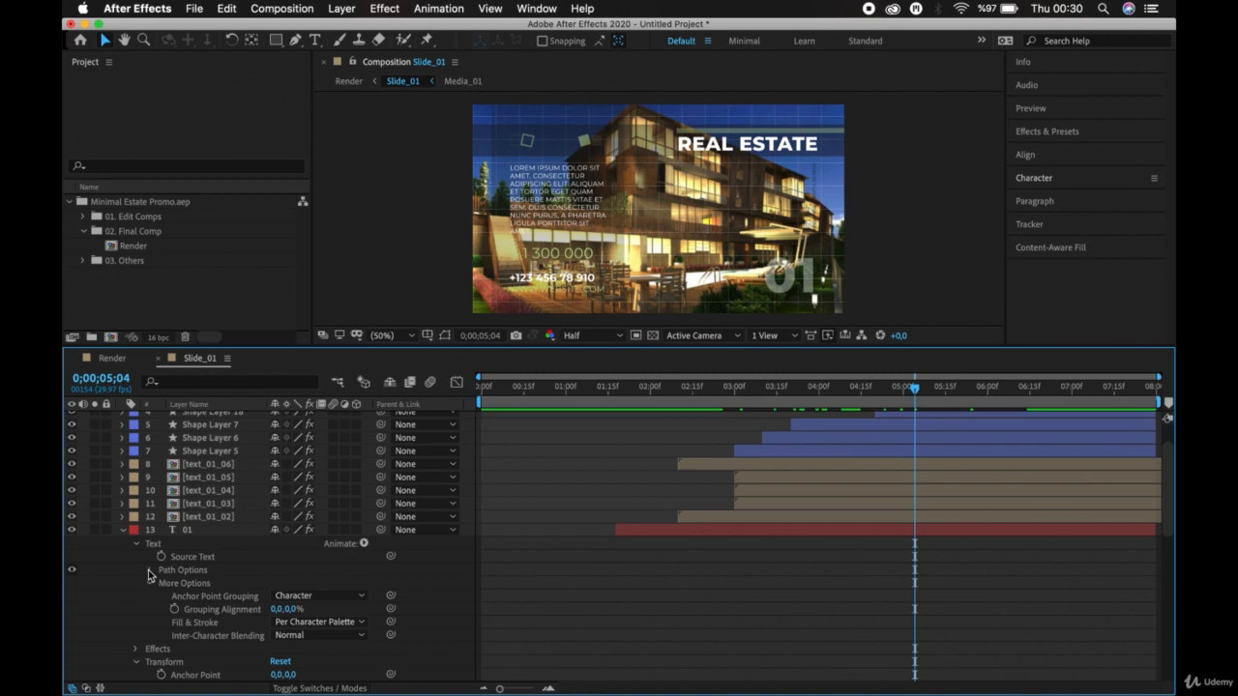
left_click(149, 570)
scroll(166, 619, "down", 1)
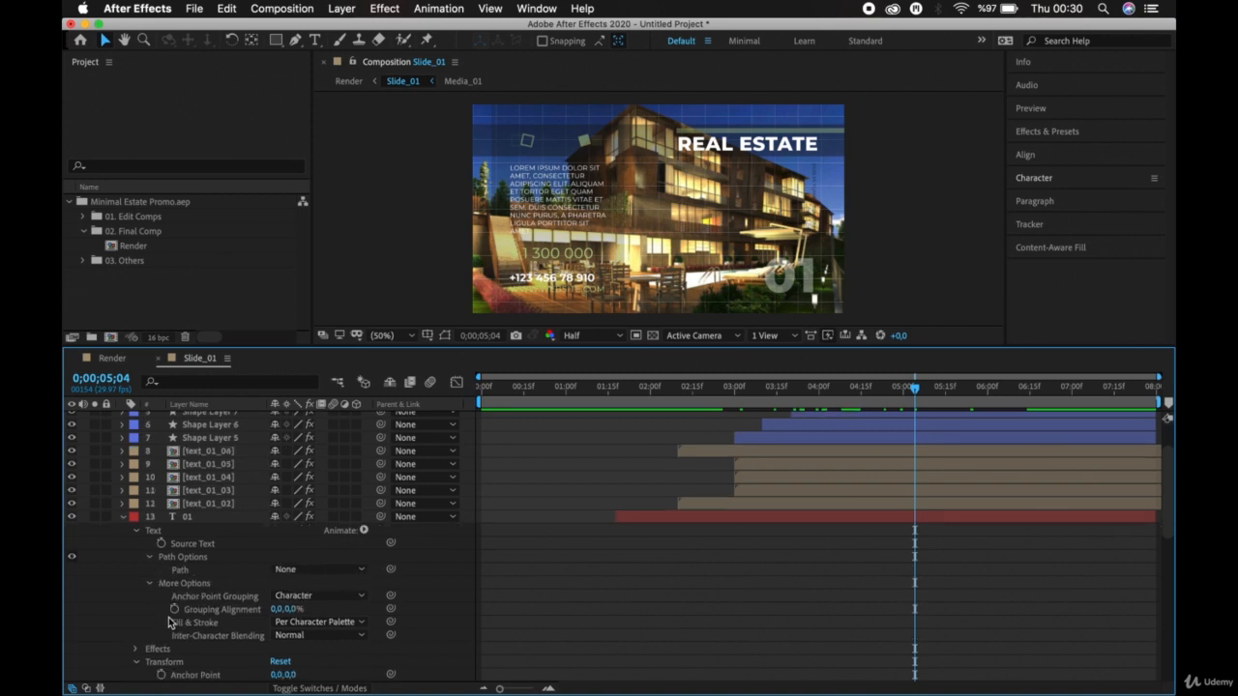
left_click(124, 518)
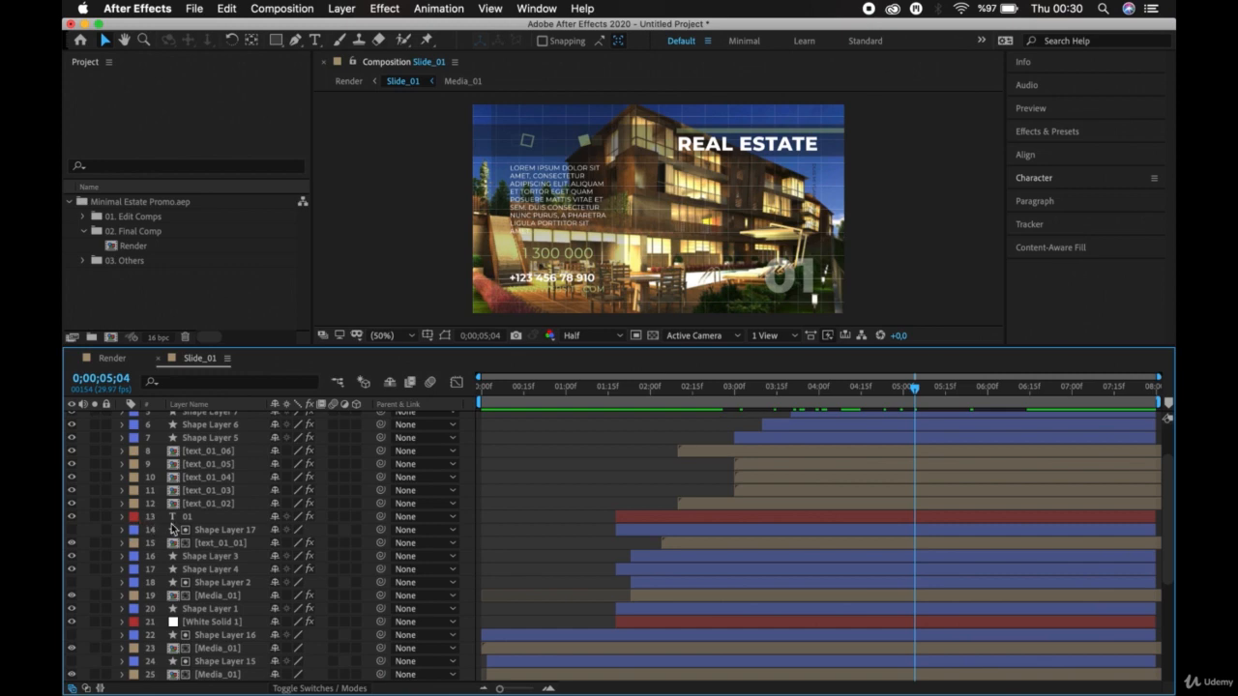
left_click(122, 518)
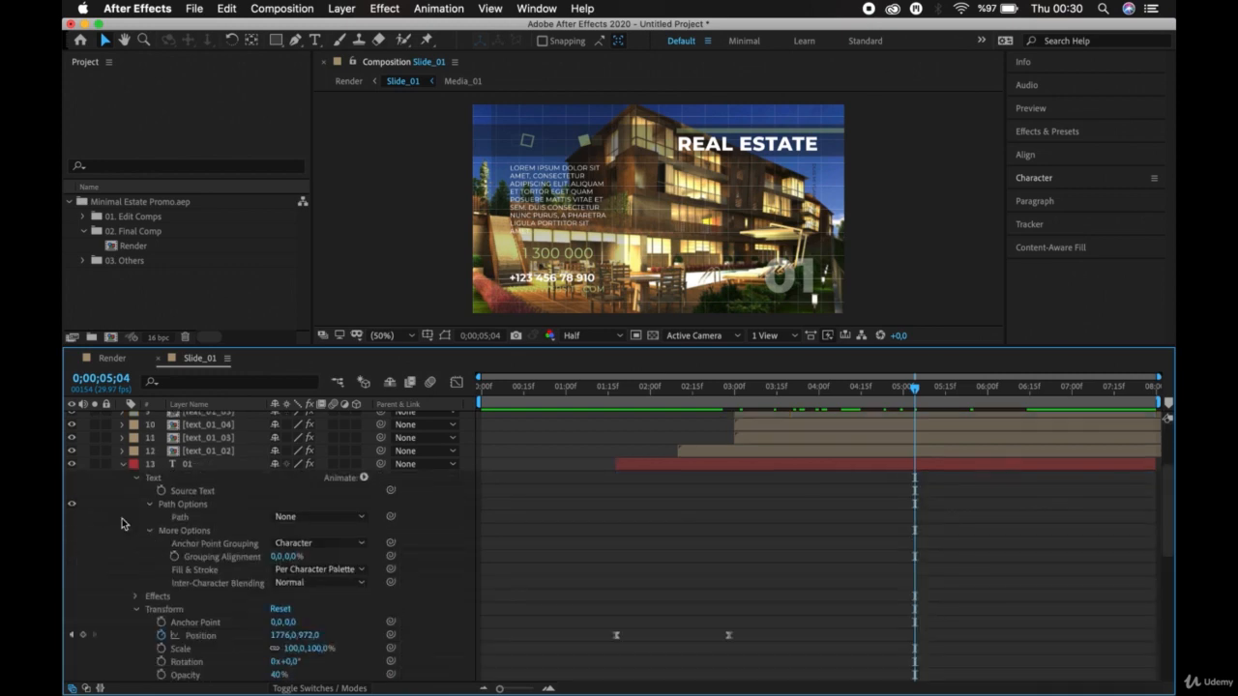
left_click(124, 466)
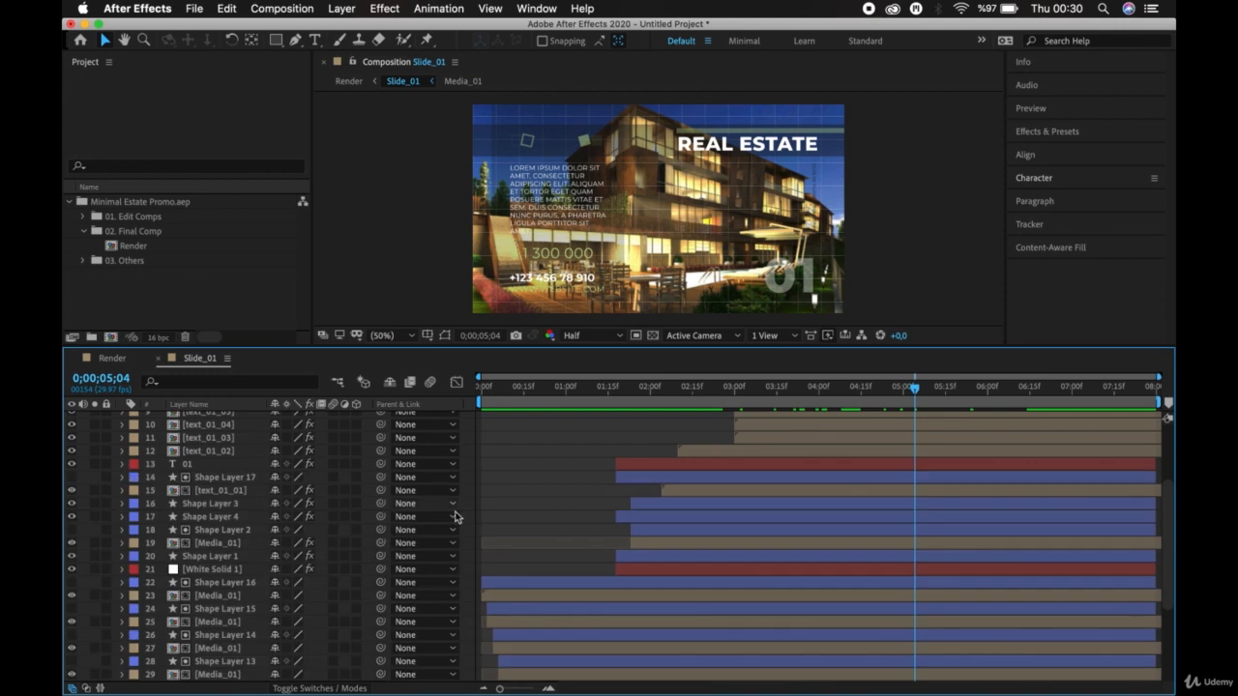
Step: Move the current time to 0;00;03;02 and enlarge the composition preview to about 83.5% by giving it more height over the timeline
scroll(609, 530, "up", 1)
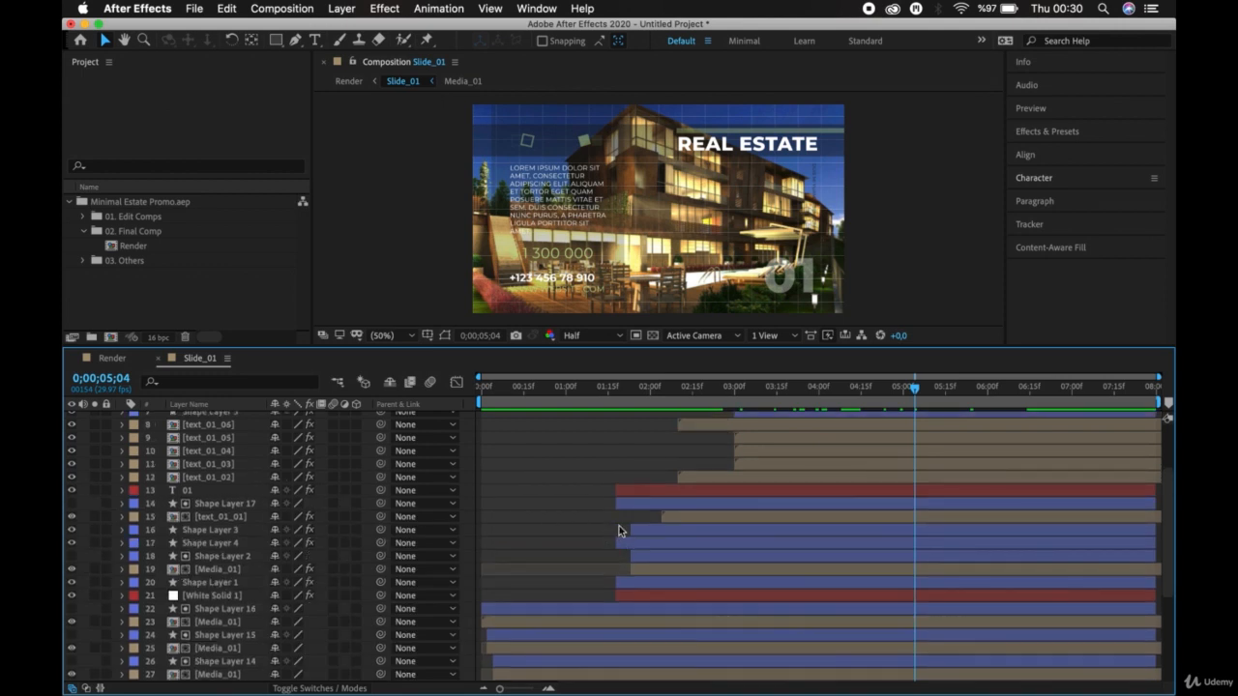
scroll(619, 530, "up", 1)
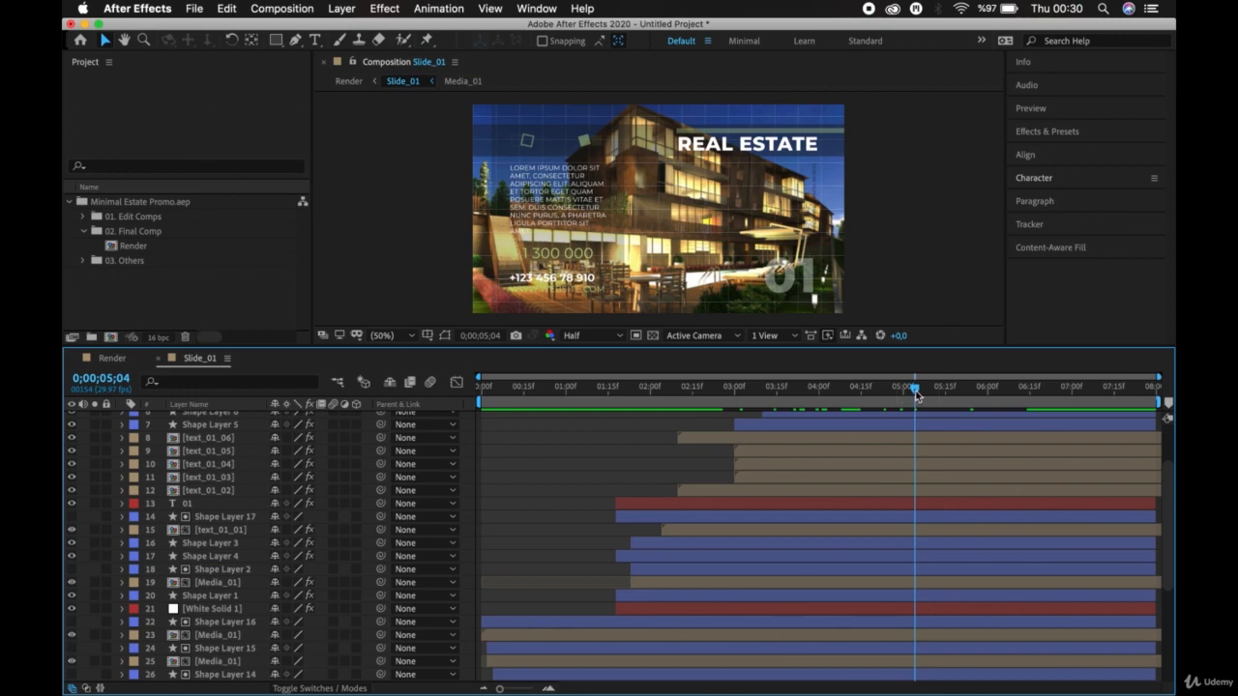
left_click_drag(916, 395, 741, 421)
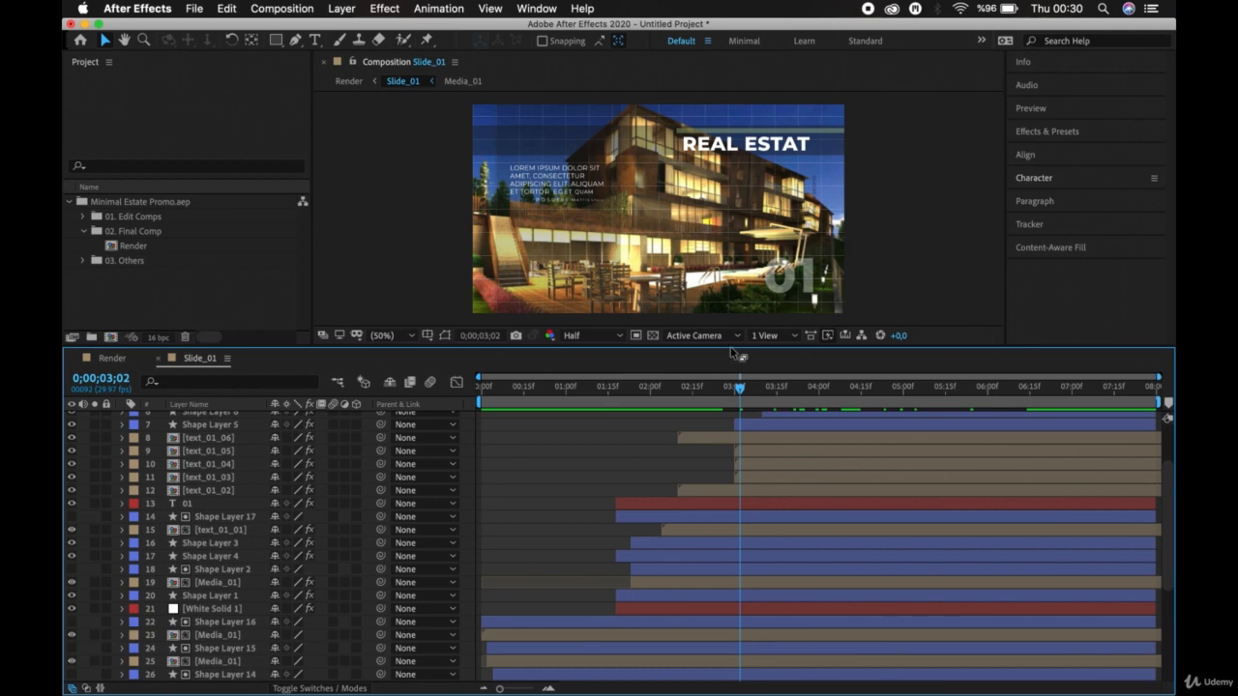
left_click_drag(734, 351, 764, 457)
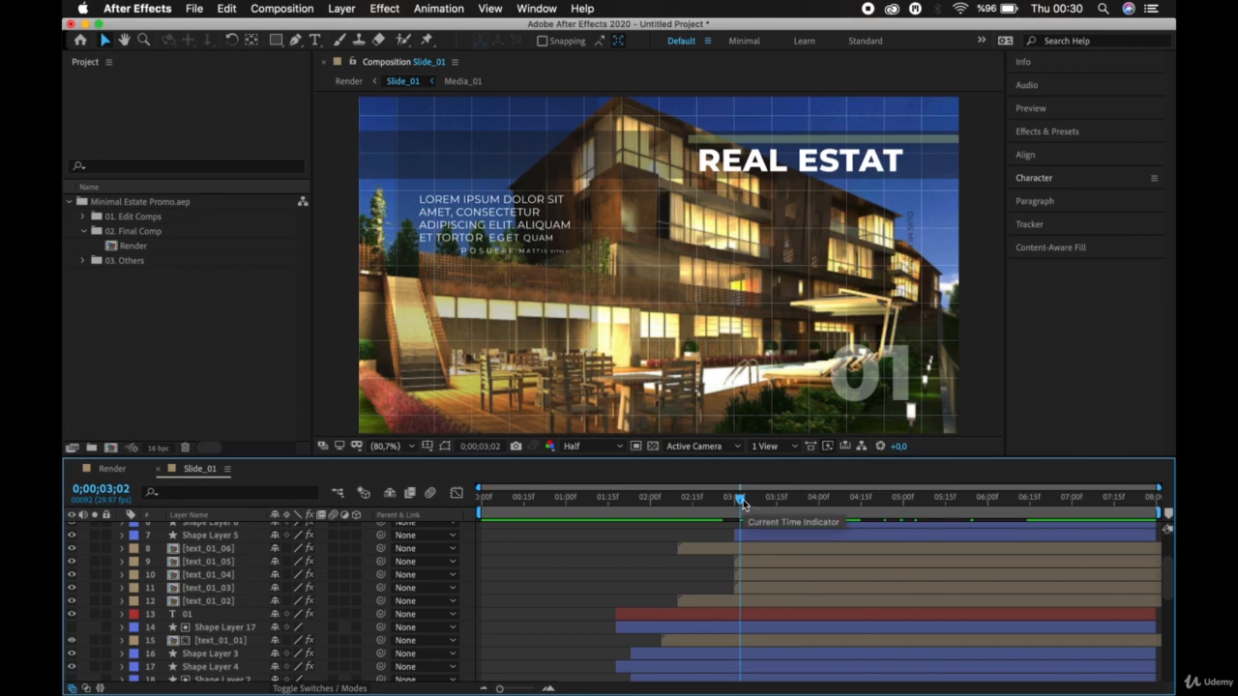
mouse_move(735, 457)
left_mouse_down()
mouse_move(738, 416)
mouse_move(746, 468)
left_mouse_up()
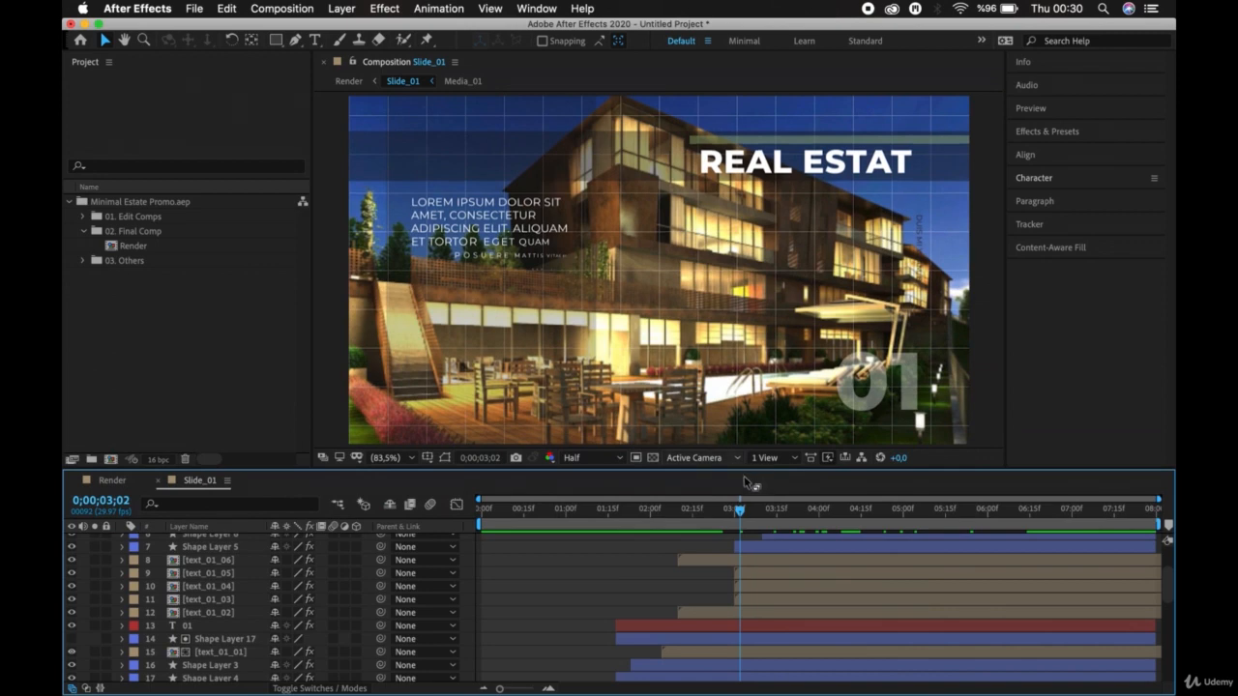
Step: Preview the Slide_01 animation from 0;00;00;00 twice, returning to the first frame in between and stopping the second playback at 0;00;04;16
left_click_drag(742, 516, 475, 531)
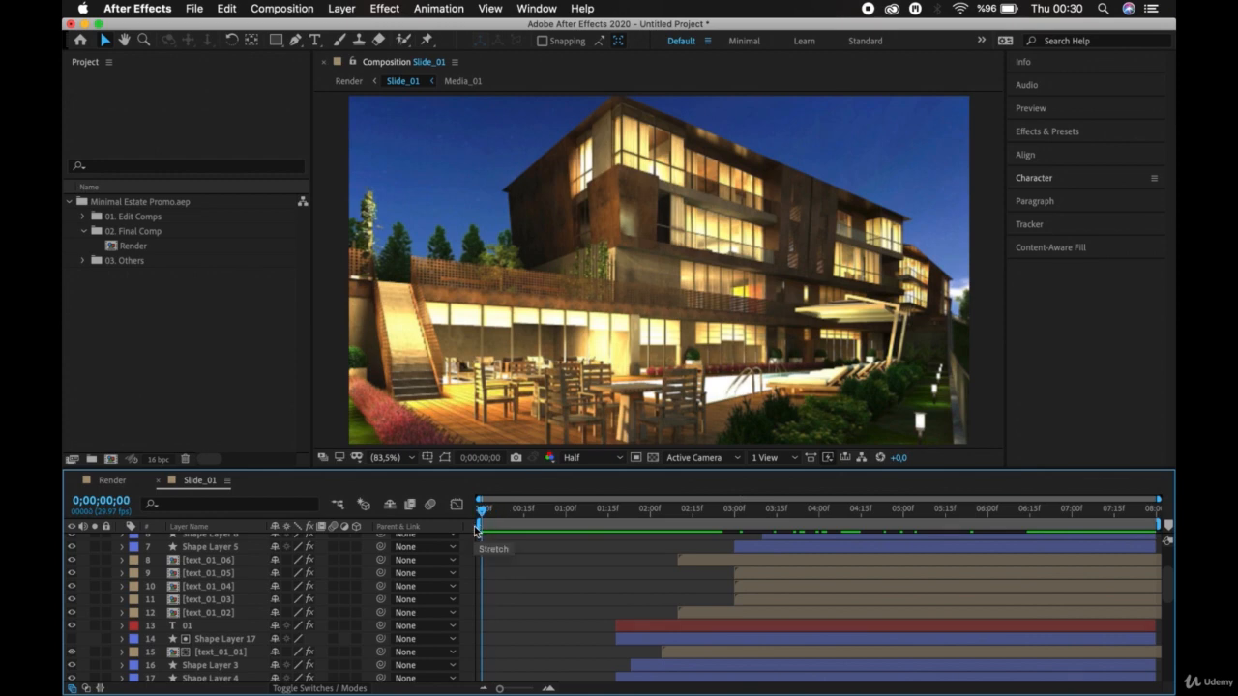
key("space")
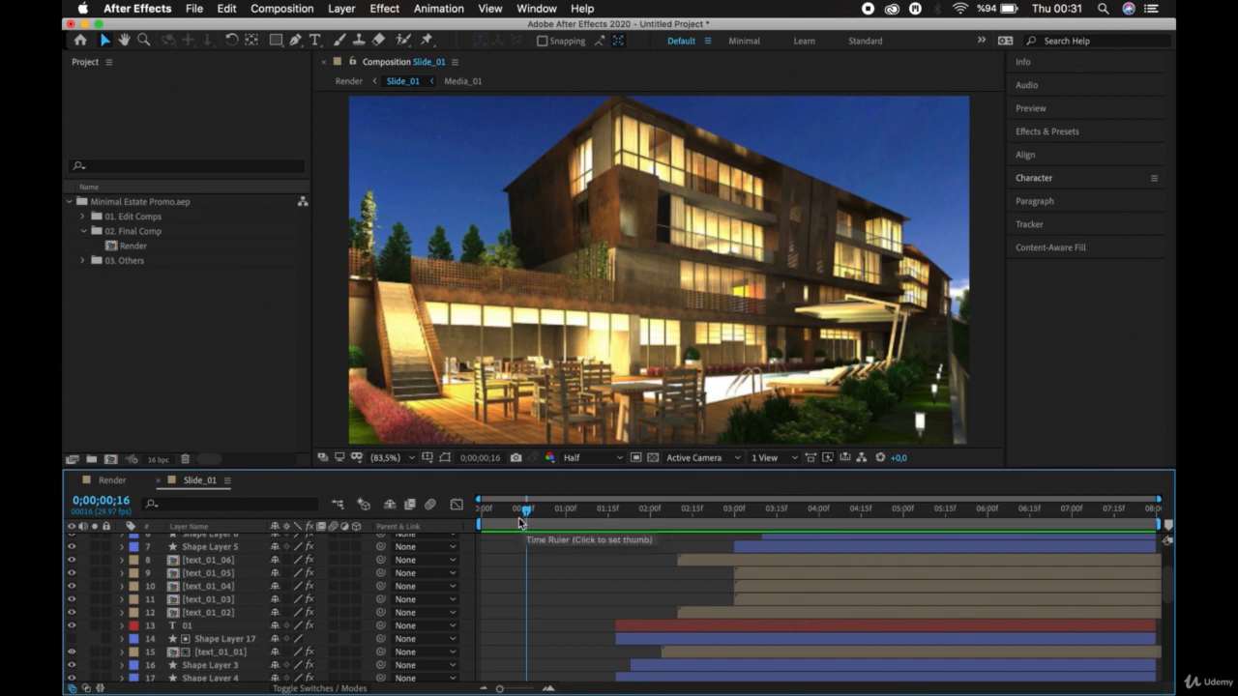
key("space")
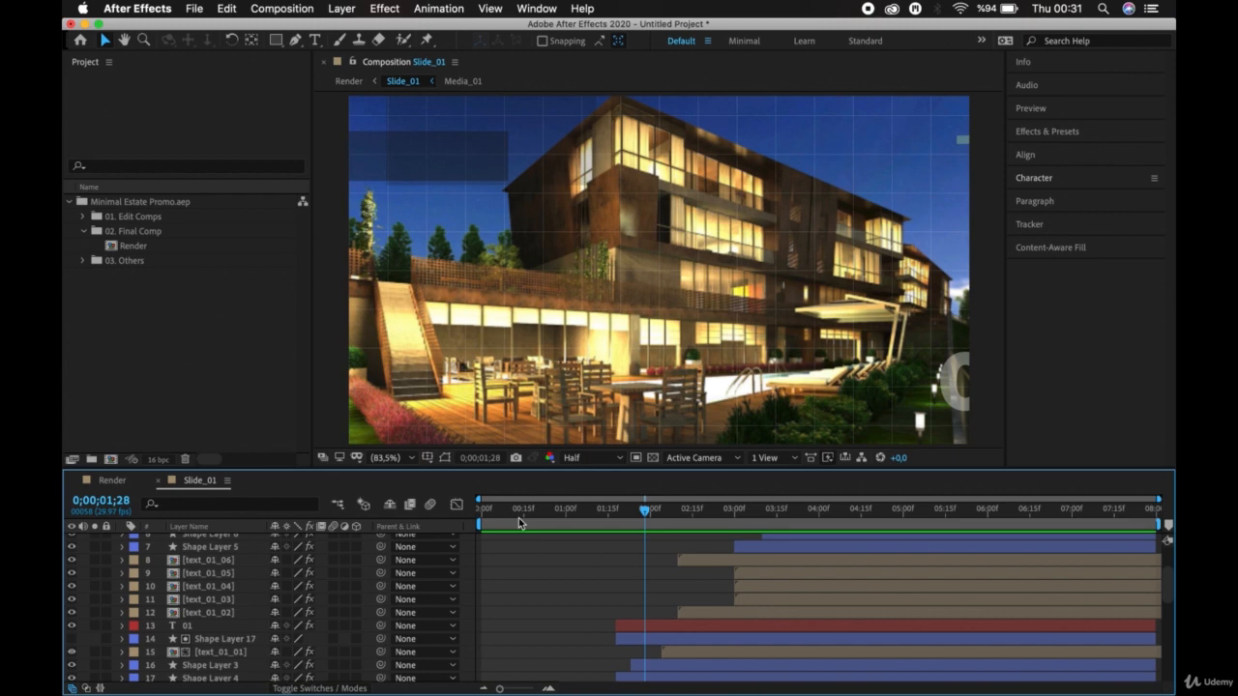
left_click_drag(645, 511, 464, 511)
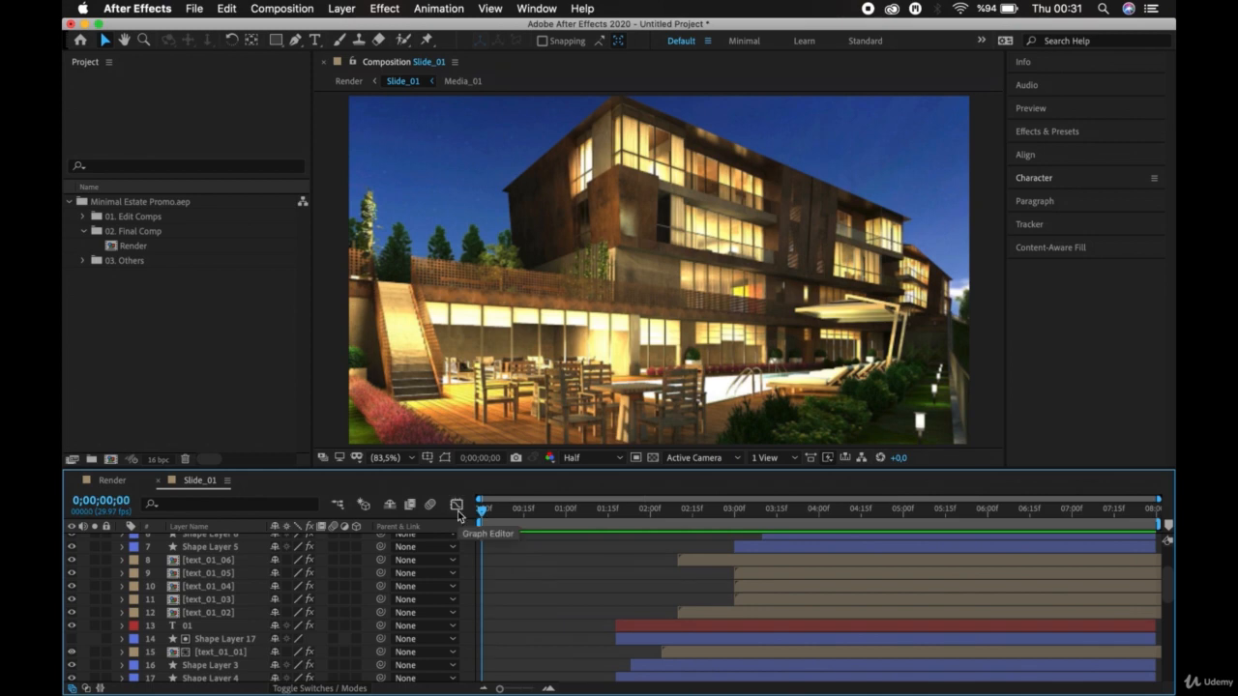
key("space")
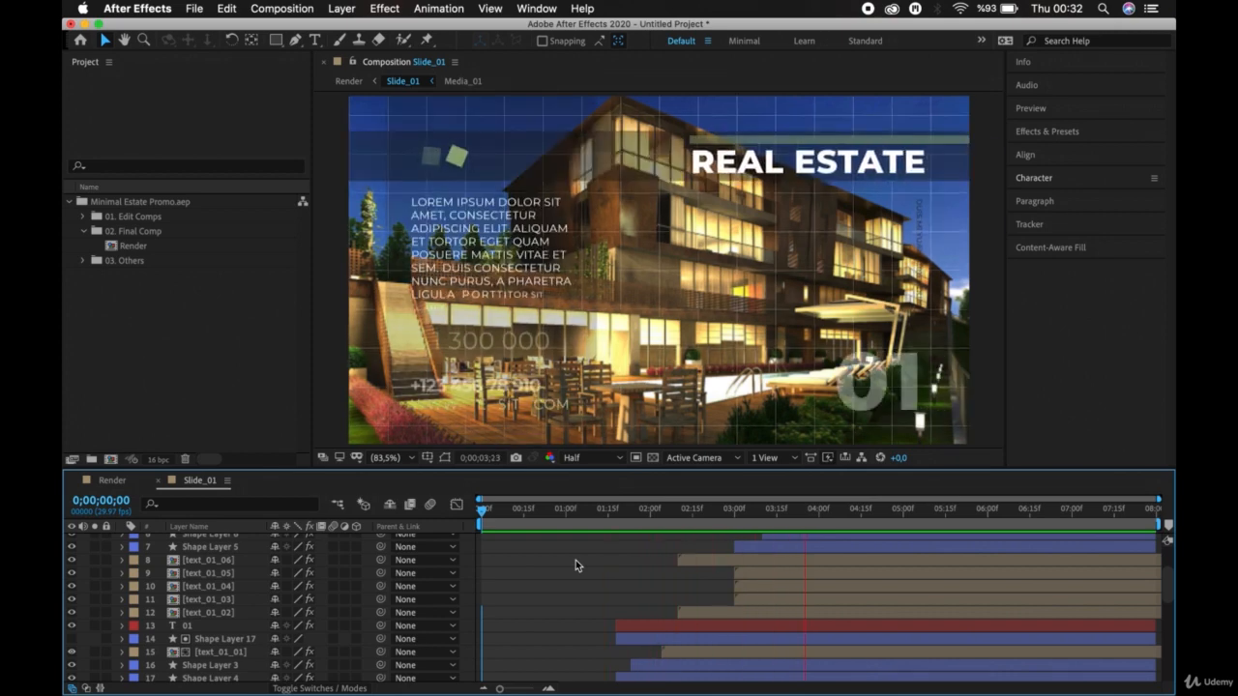
key("space")
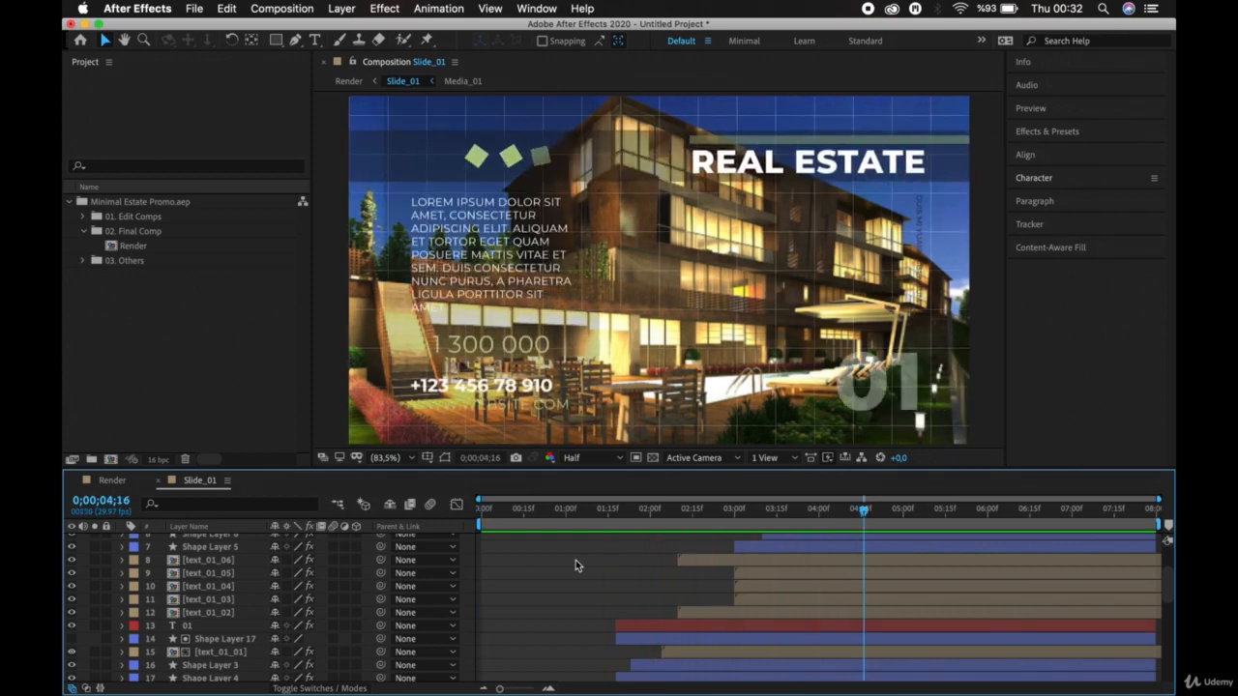
Step: Switch the composition preview resolution to Full and to Third to compare the image quality
left_click(571, 460)
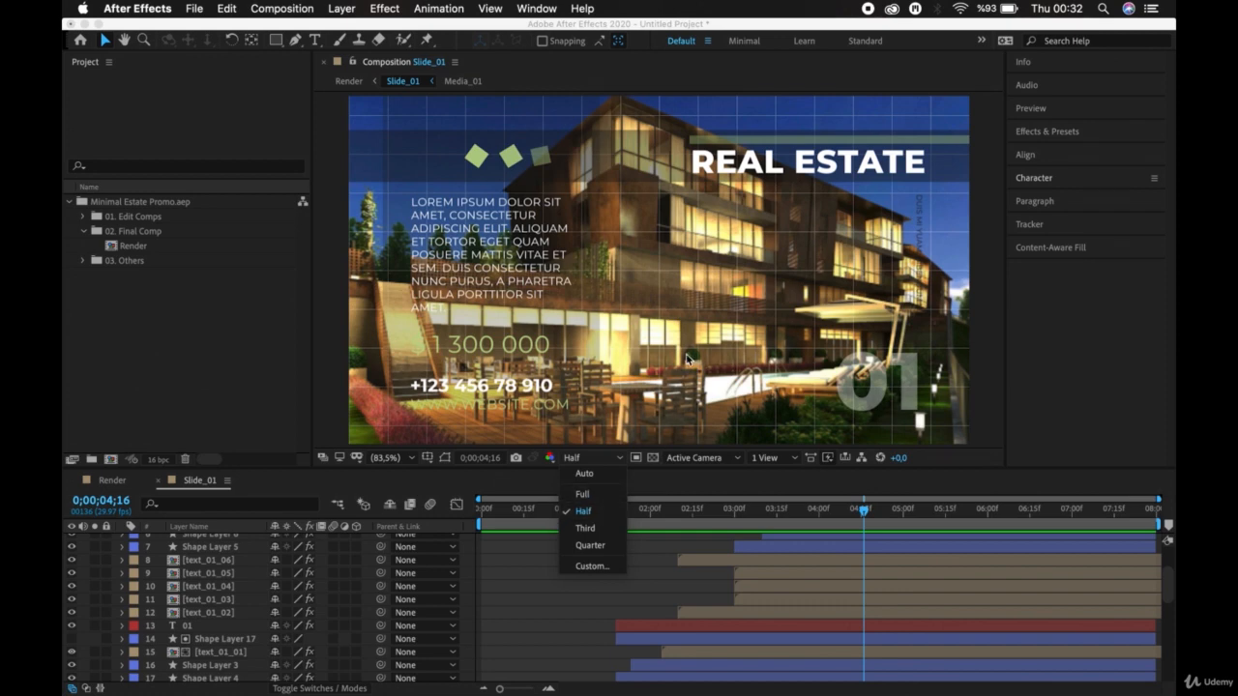
left_click(598, 495)
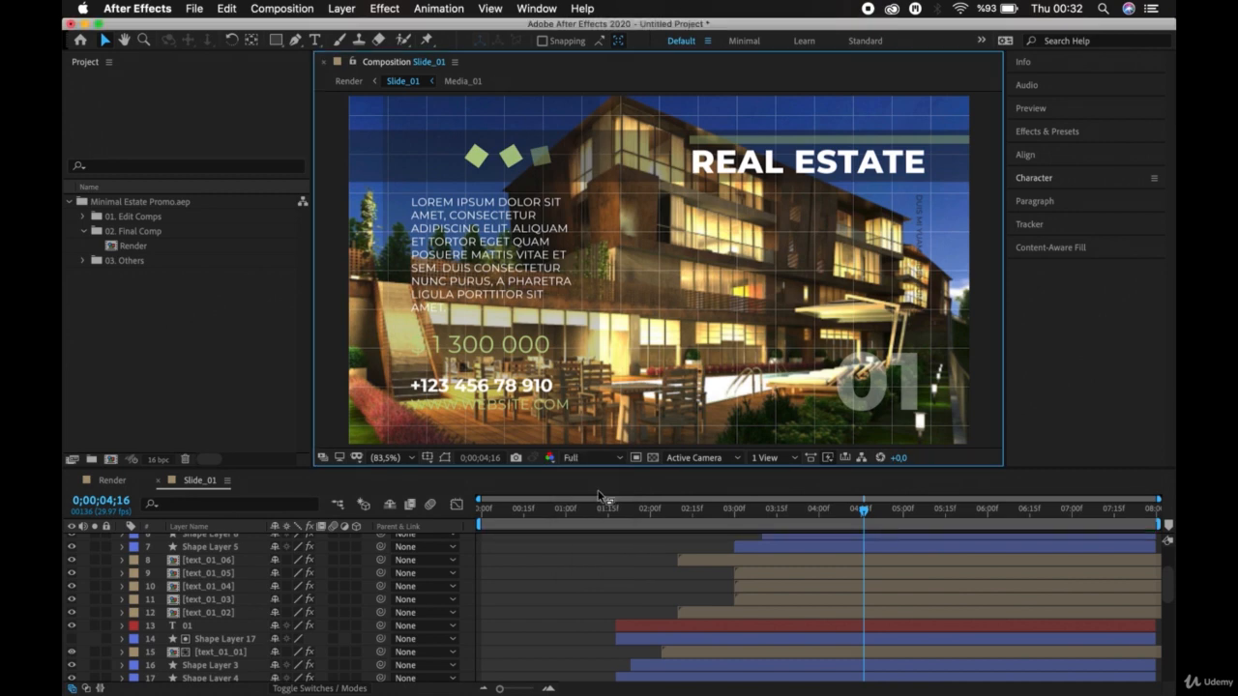
left_click(593, 467)
left_click(593, 466)
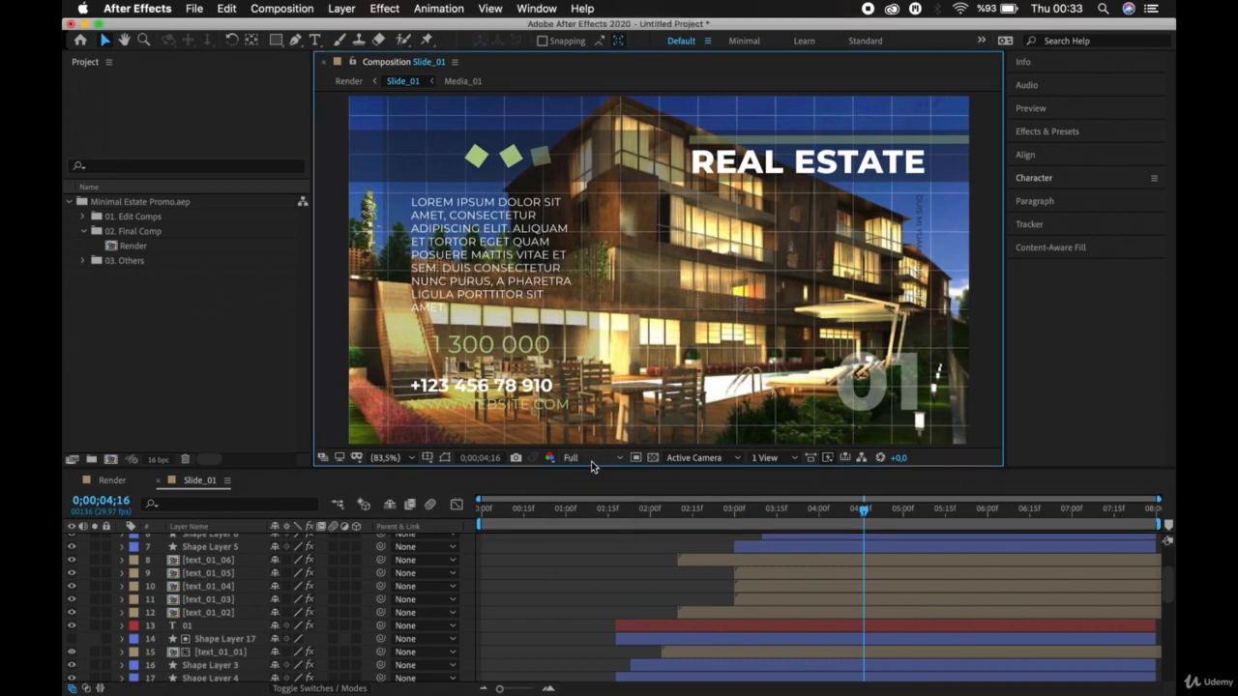
left_click(593, 466)
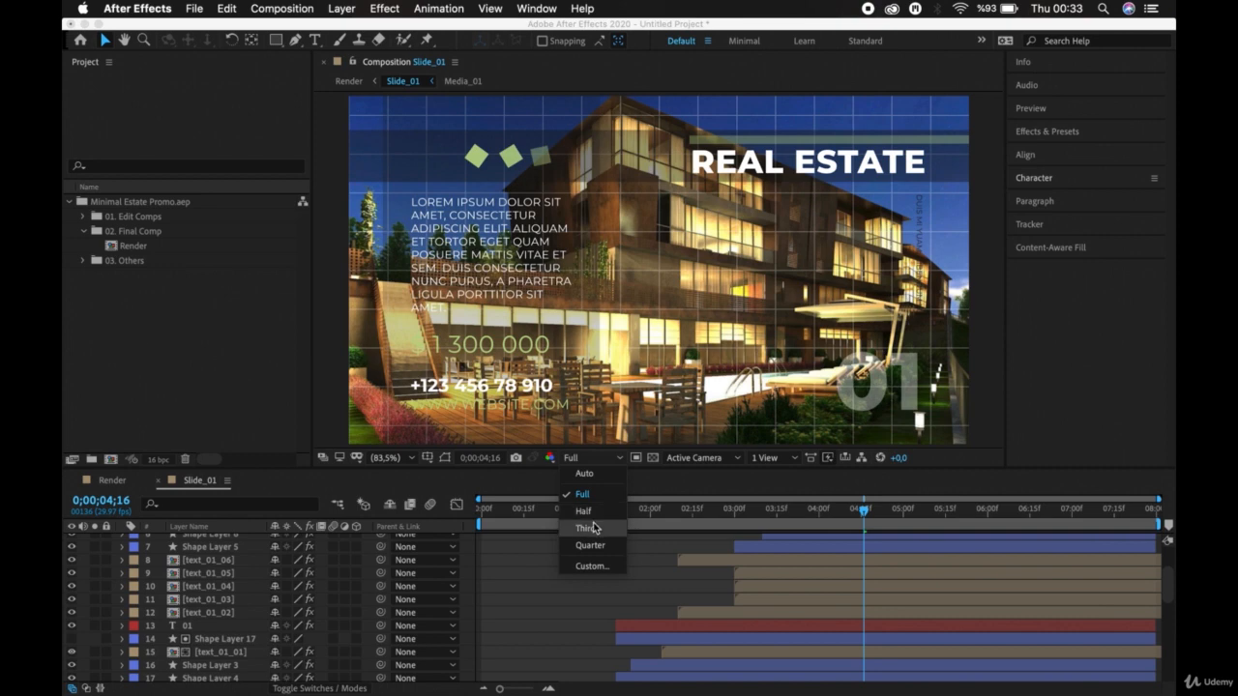
left_click(591, 528)
Step: Lower the composition preview resolution to Quarter for comparison and return it to Full
left_click(597, 457)
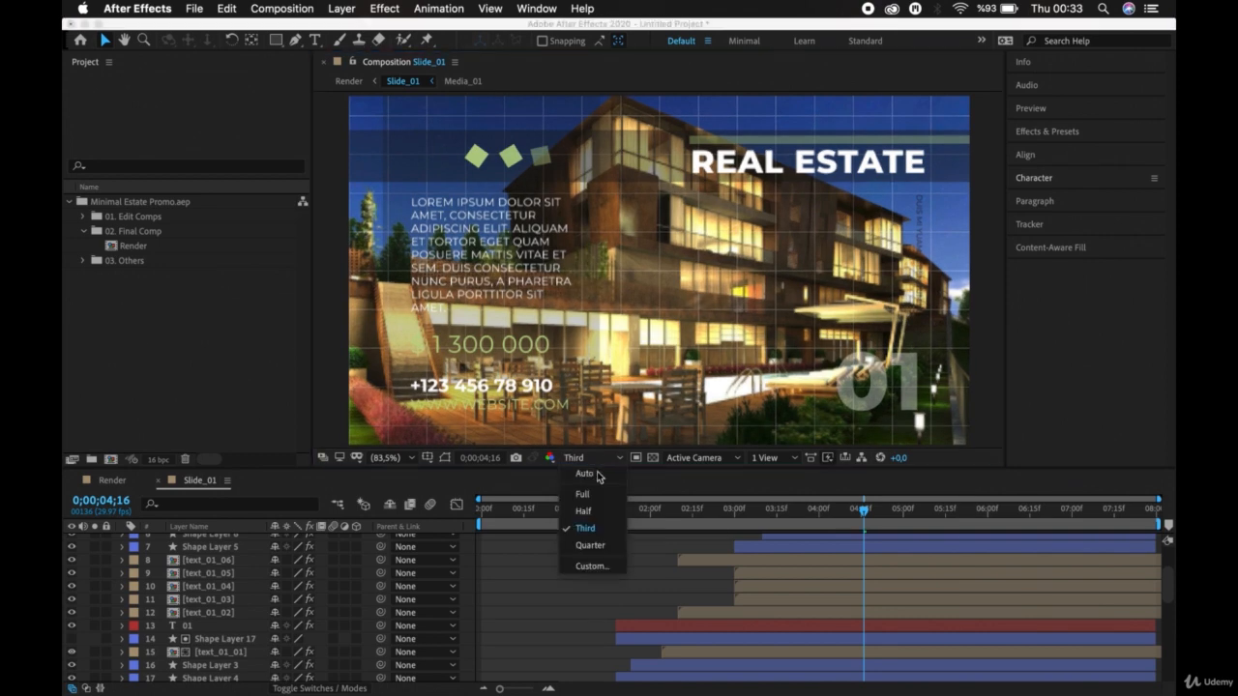
left_click(594, 545)
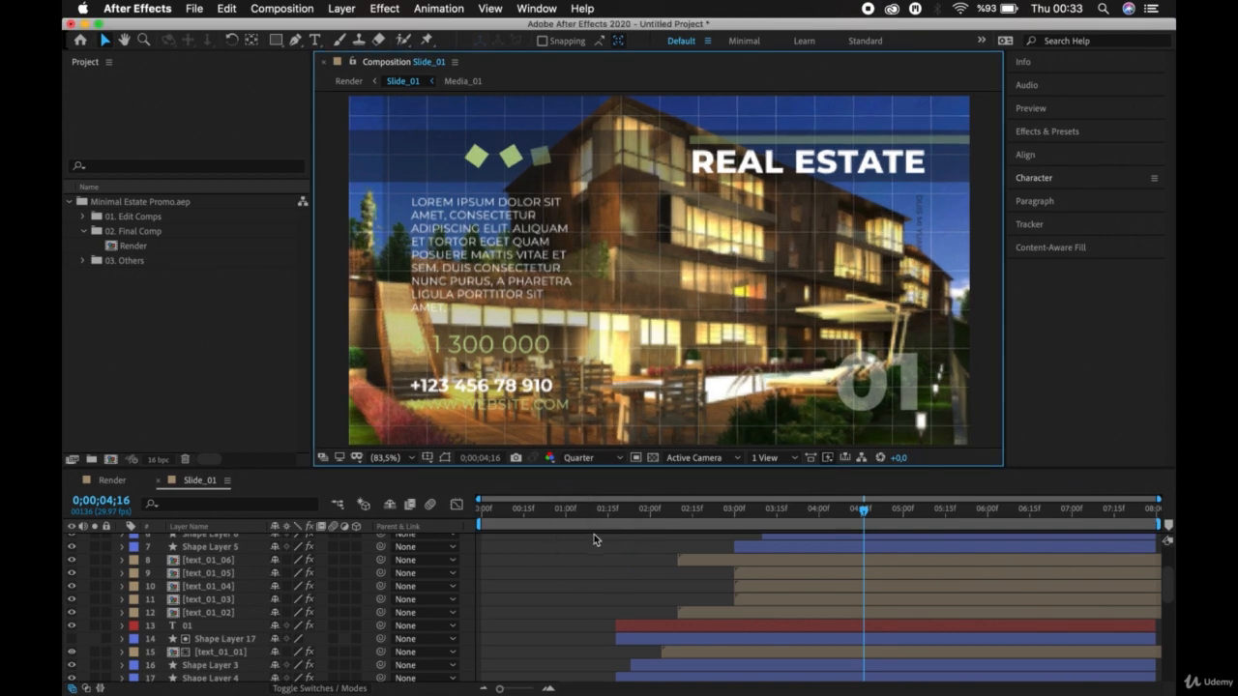
left_click(599, 460)
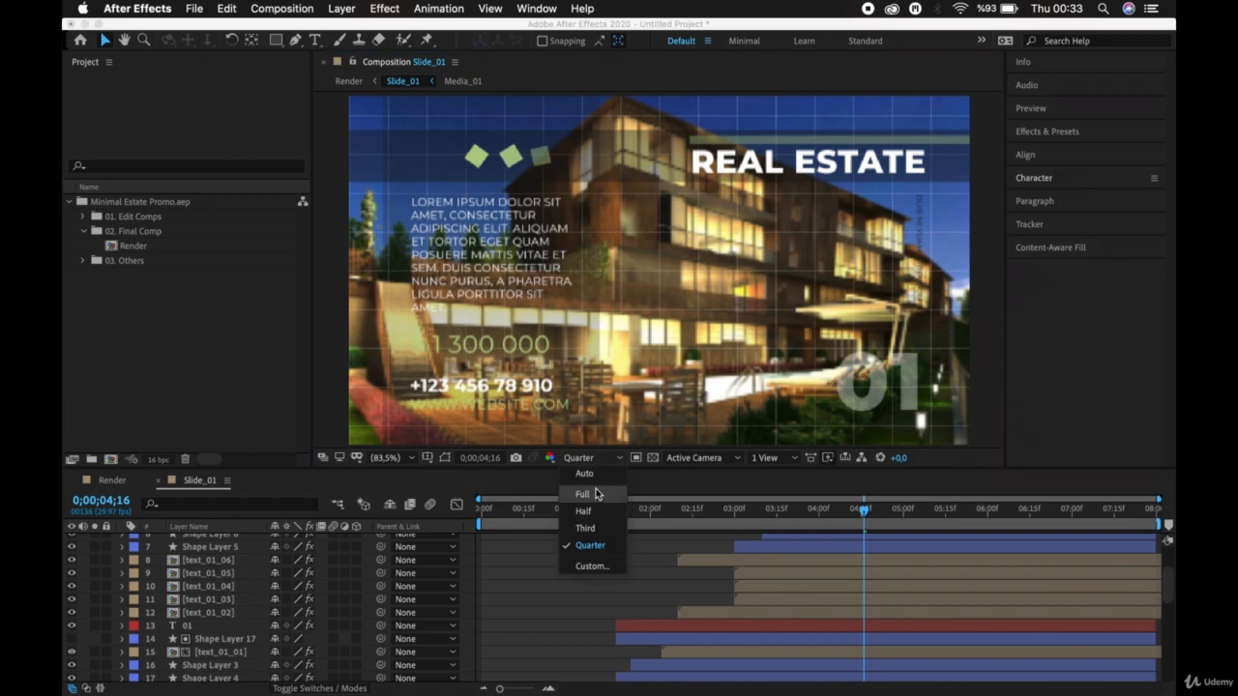
left_click(595, 493)
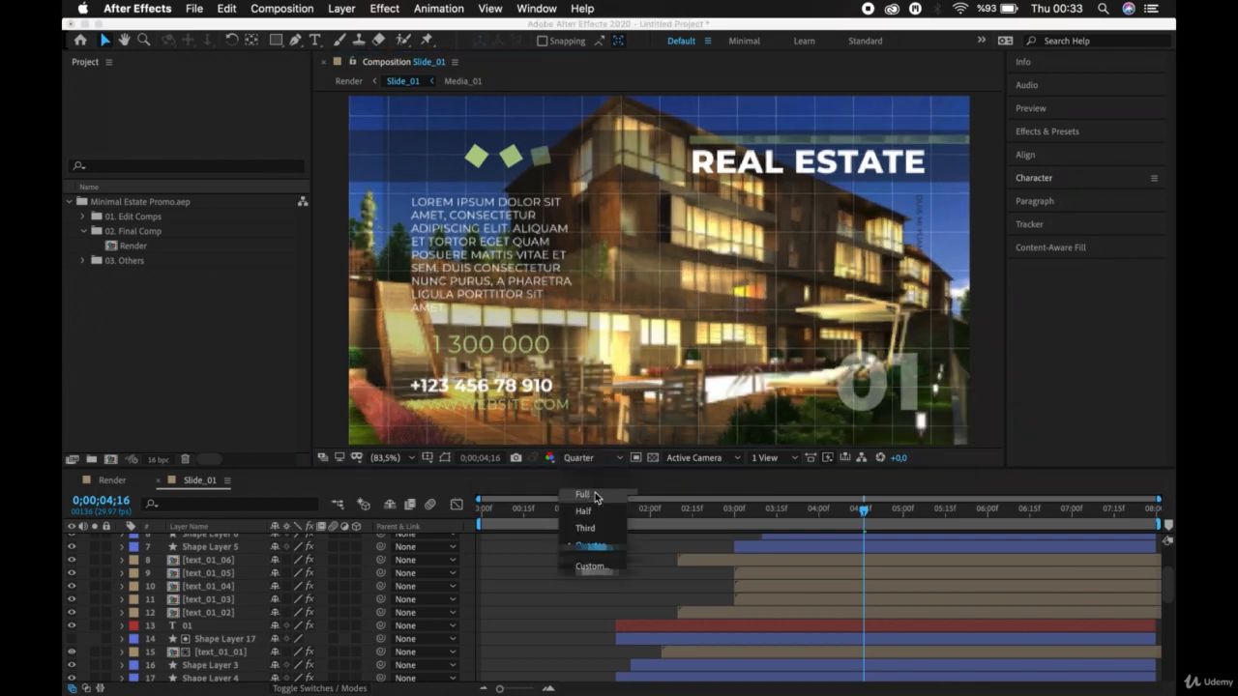
left_click(595, 492)
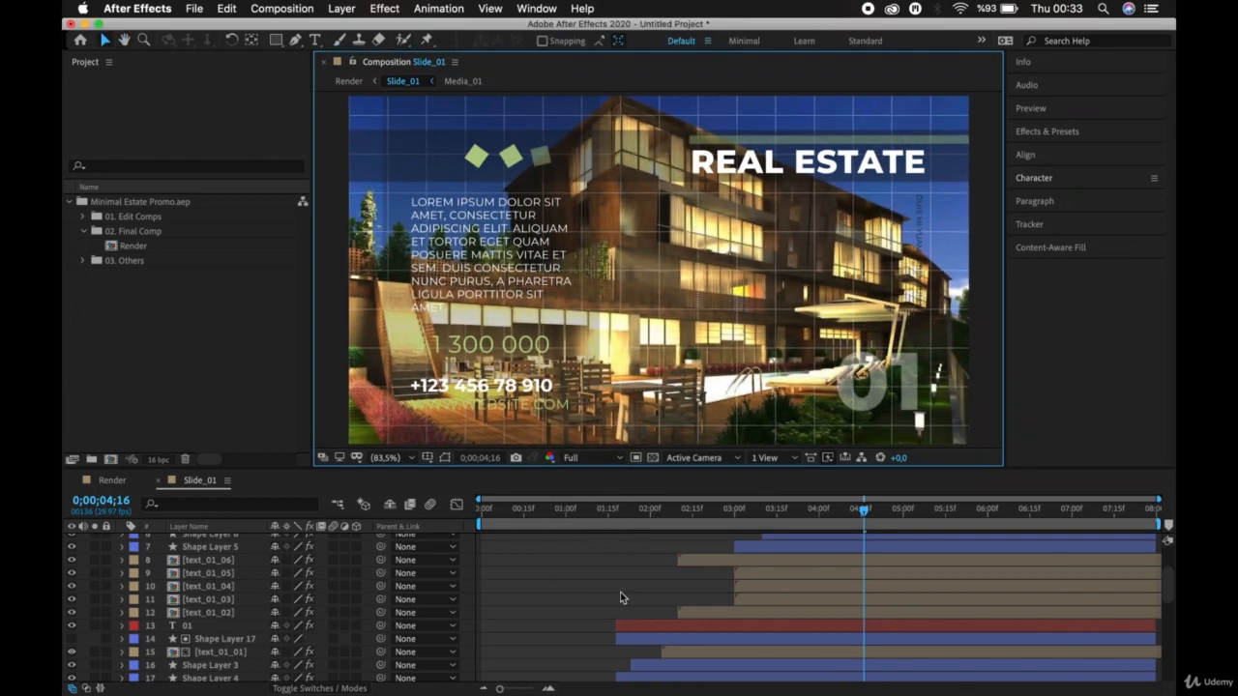
Step: Play the composition at Full resolution, stop at 0;00;06;24, and set the preview resolution to Half
key("space")
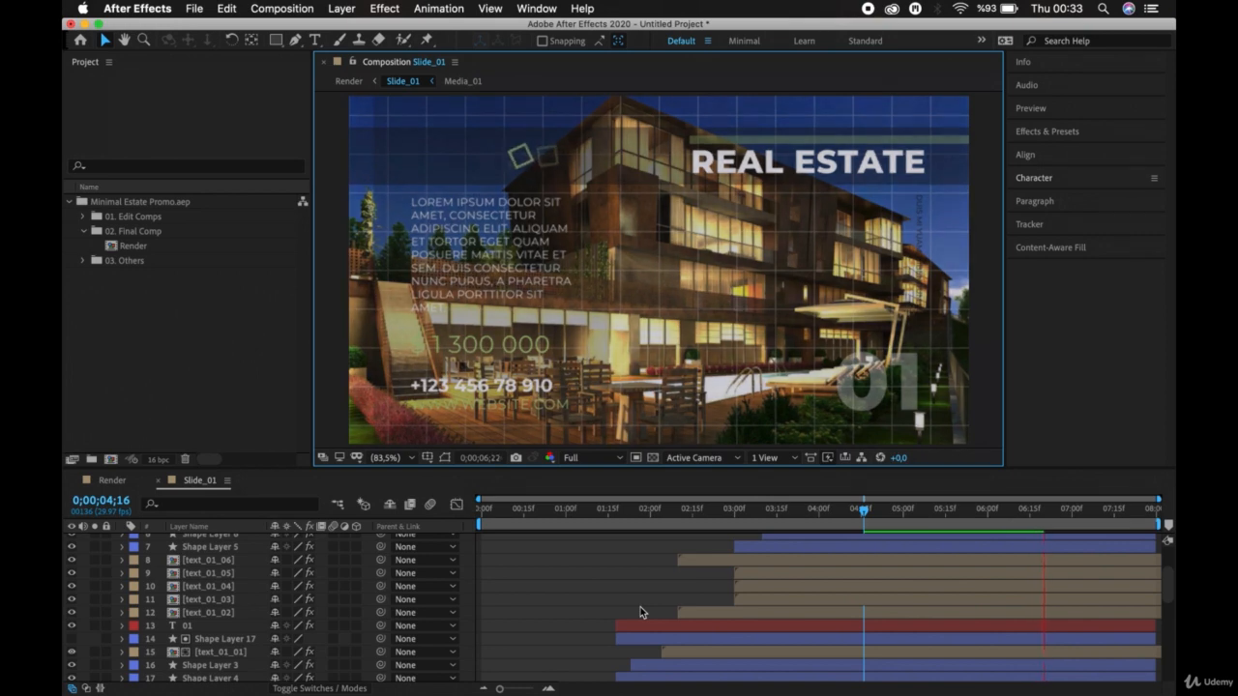
key("space")
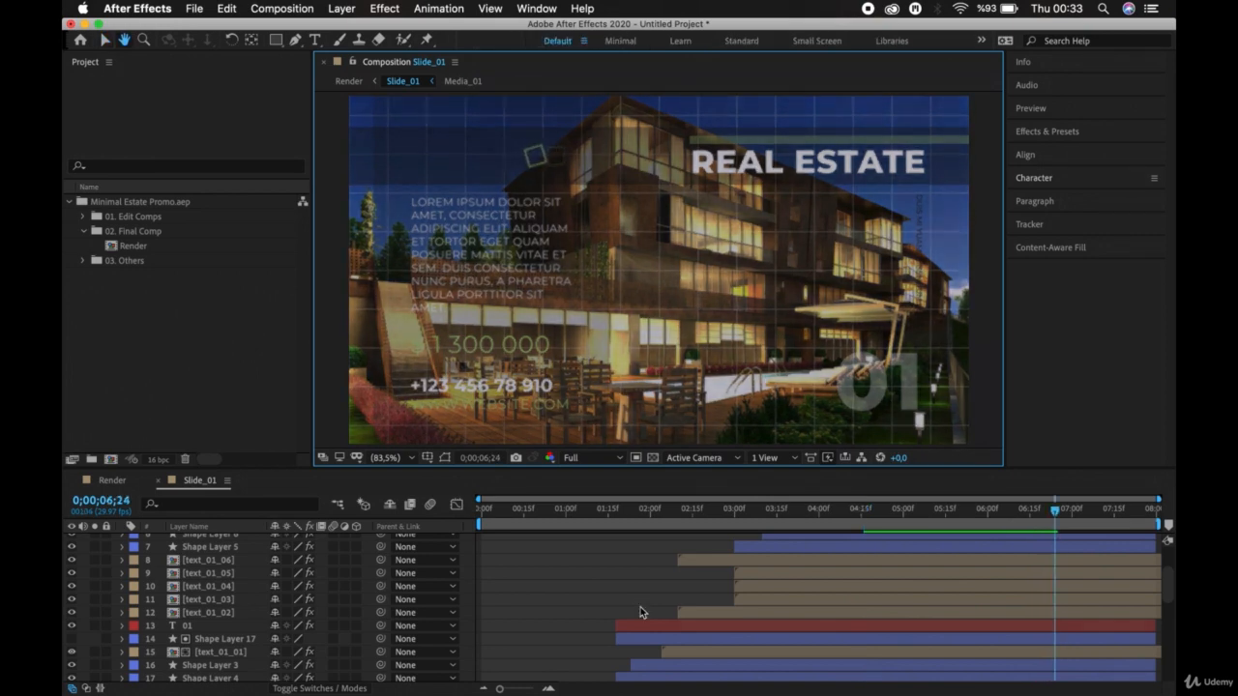
left_click(617, 459)
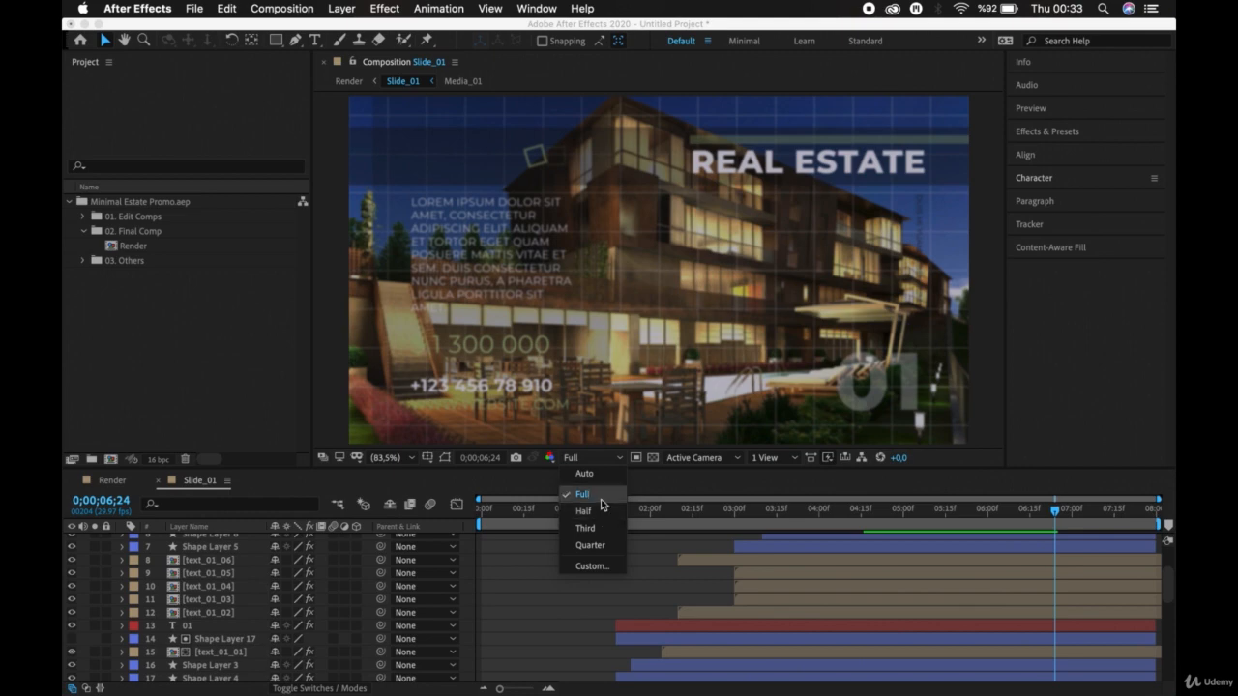
left_click(601, 499)
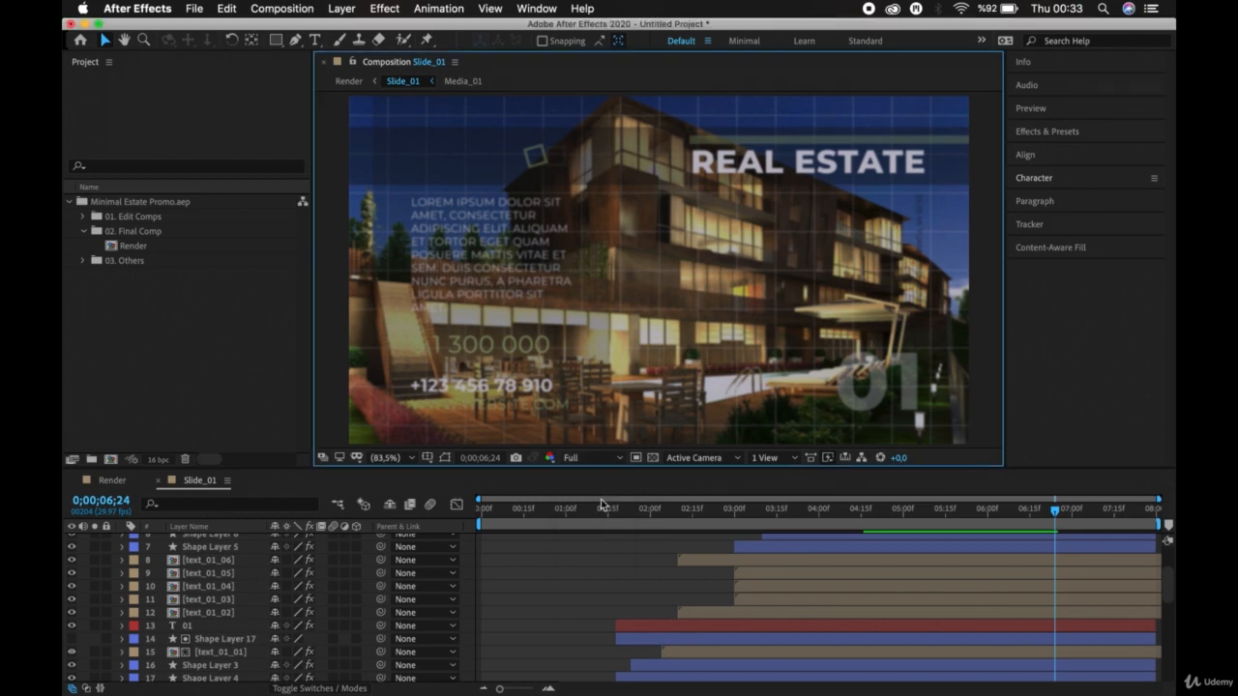
left_click(590, 459)
left_click(590, 513)
left_click(622, 614)
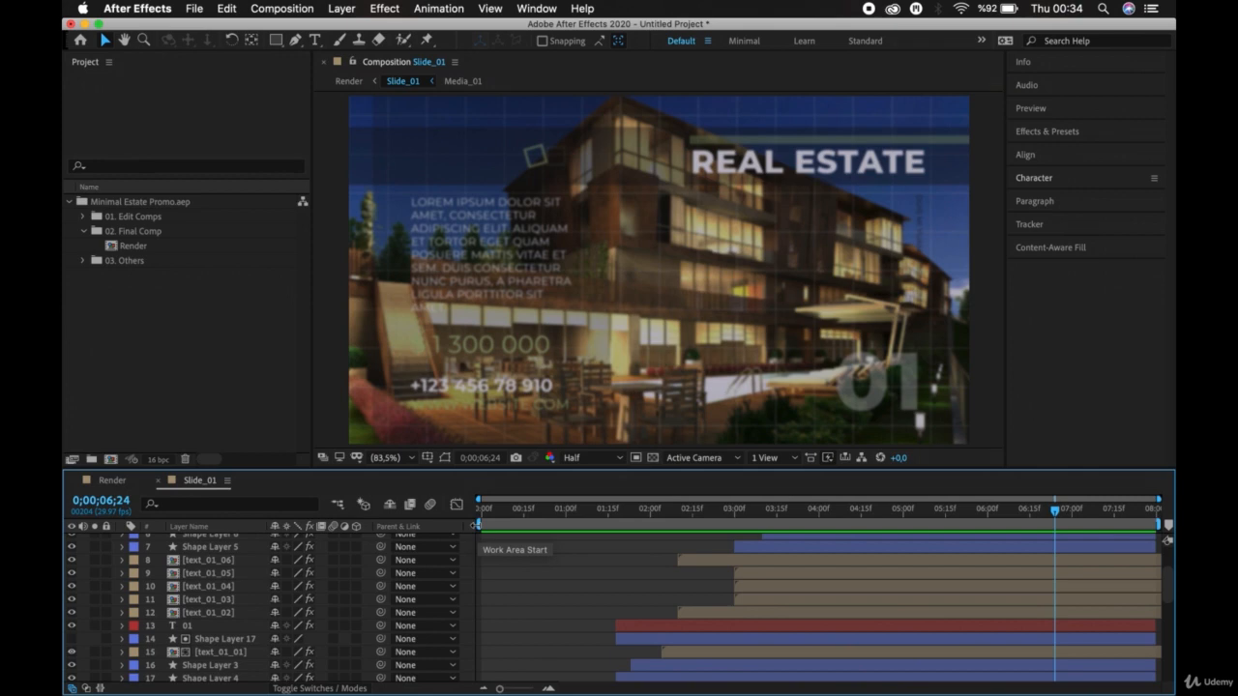
Step: Limit the work area to about 03:00–05:00 seconds and preview only that range from 0;00;03;29, stopping at 0;00;04;18
left_click_drag(478, 523, 730, 525)
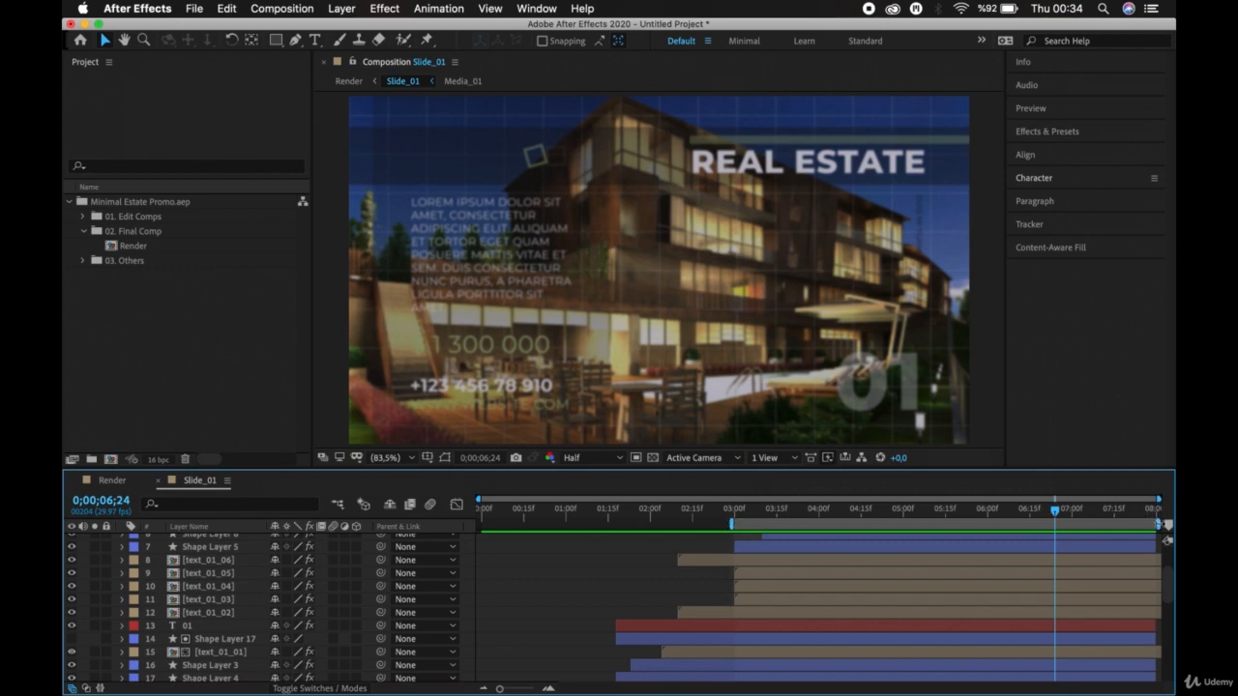
left_click_drag(1159, 525, 907, 545)
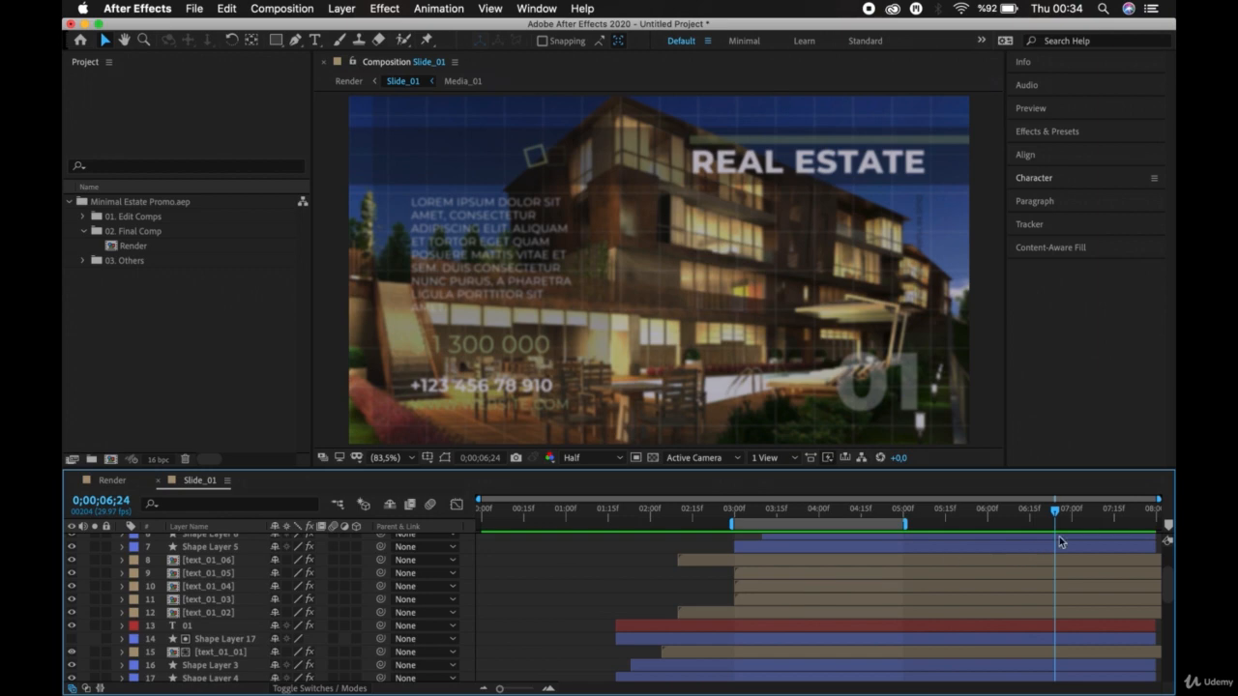
left_click_drag(1057, 512, 818, 515)
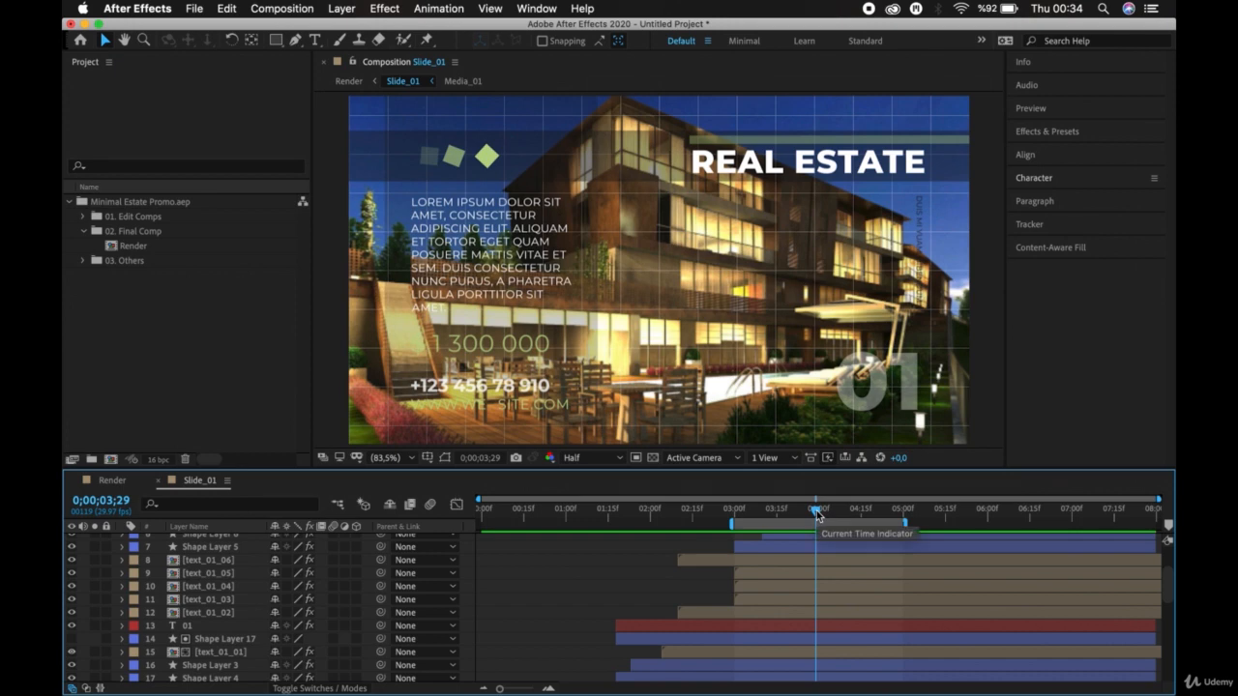
key("space")
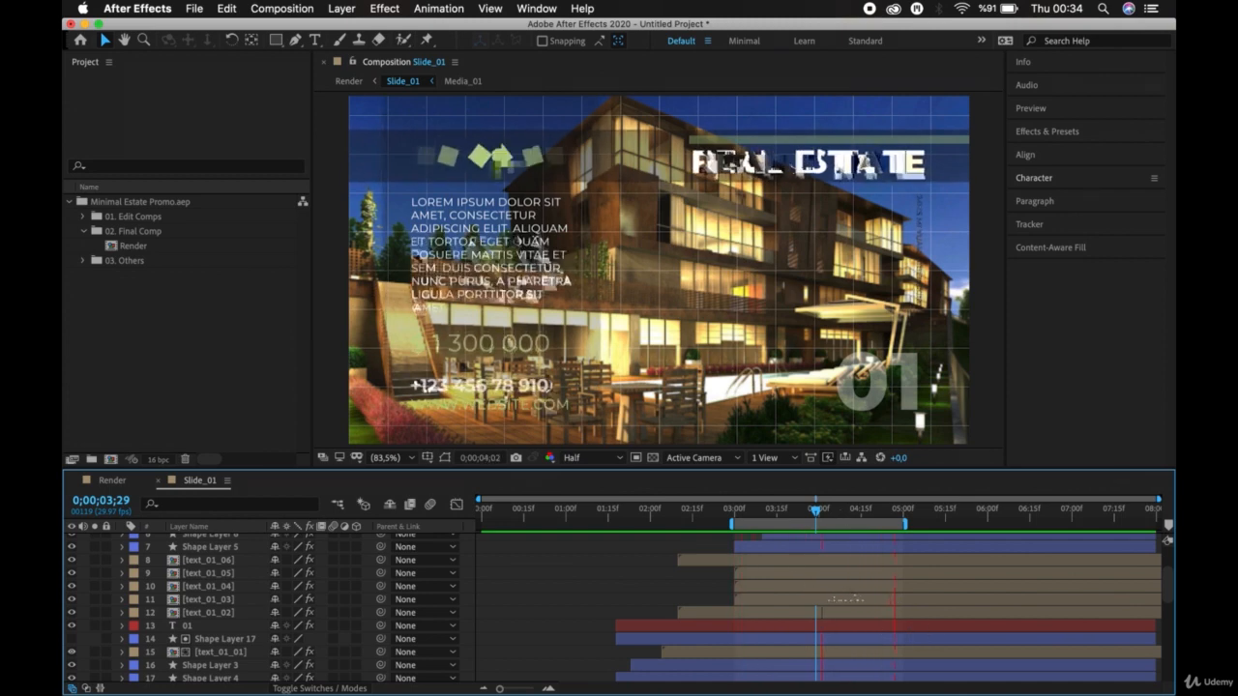
key("space")
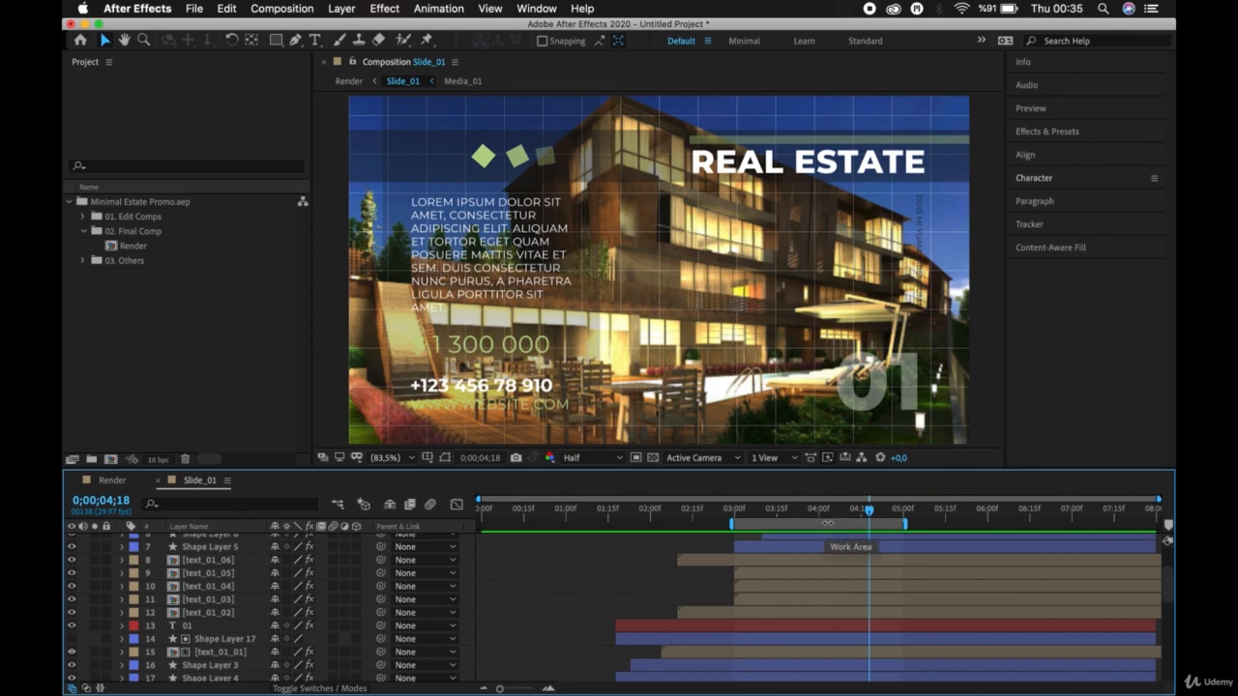
Step: Shift the work area slightly later, extend its end, and move it earlier so it spans about 00:25f to 03:19f
left_click_drag(828, 523, 851, 511)
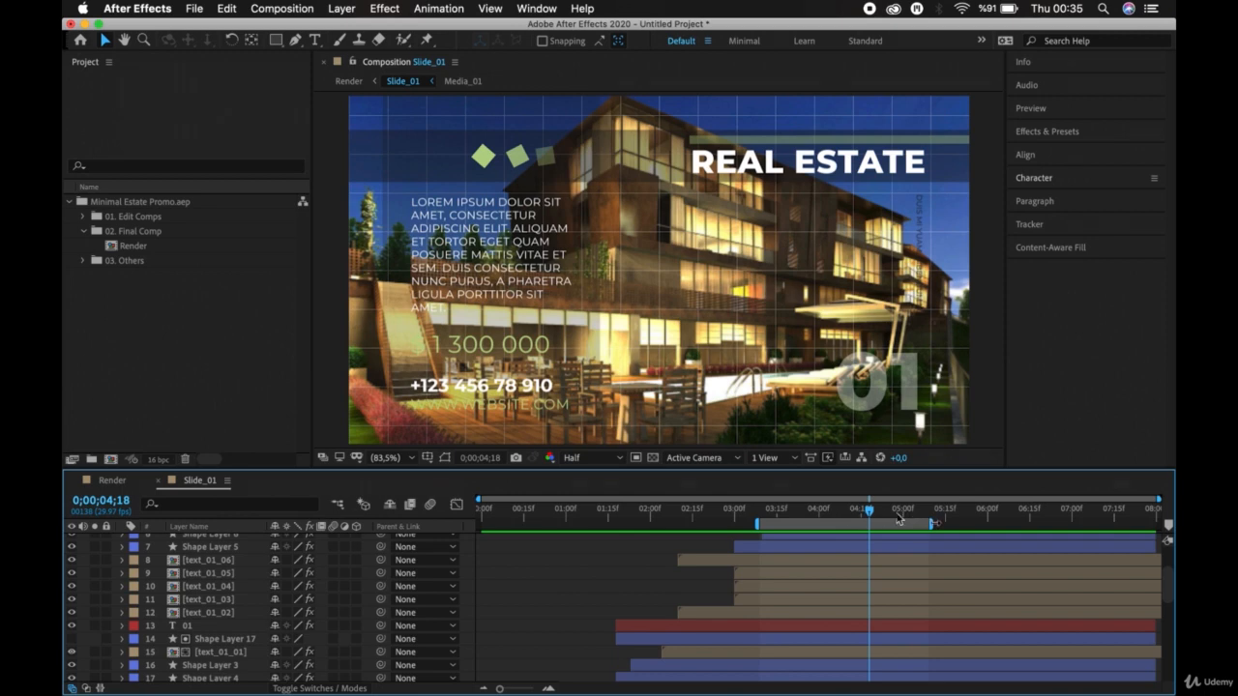
left_click_drag(934, 523, 995, 523)
left_click_drag(835, 530, 636, 544)
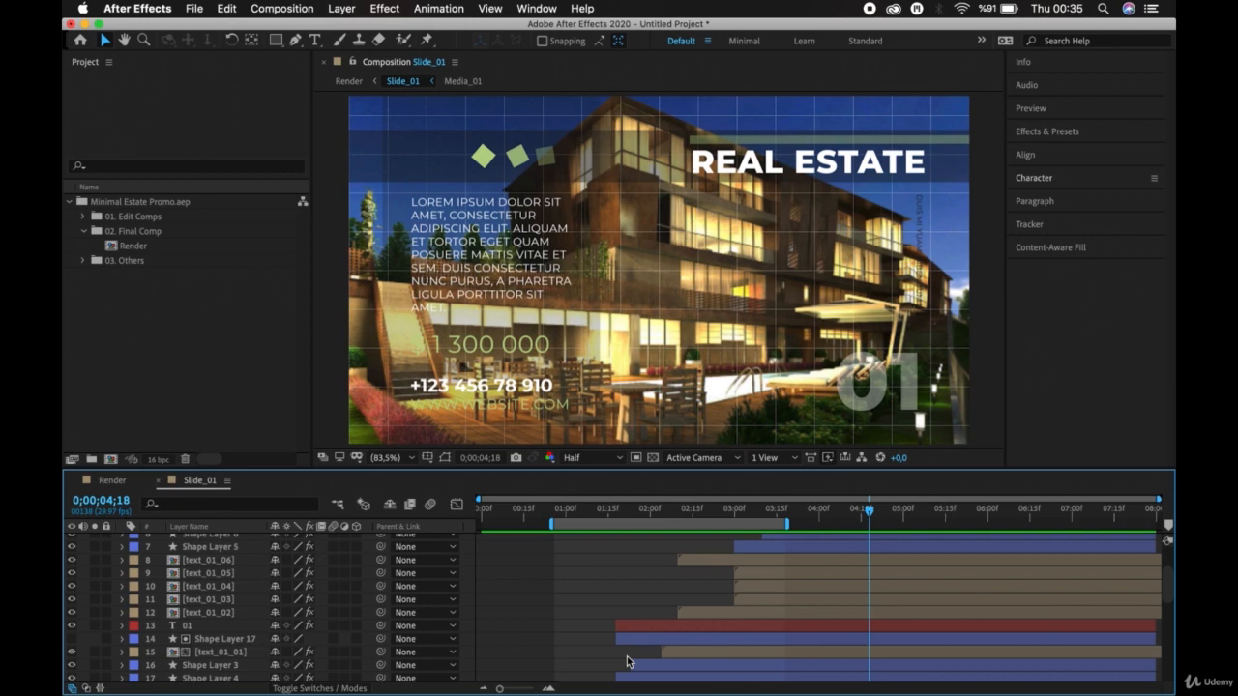
left_click_drag(626, 662, 639, 604)
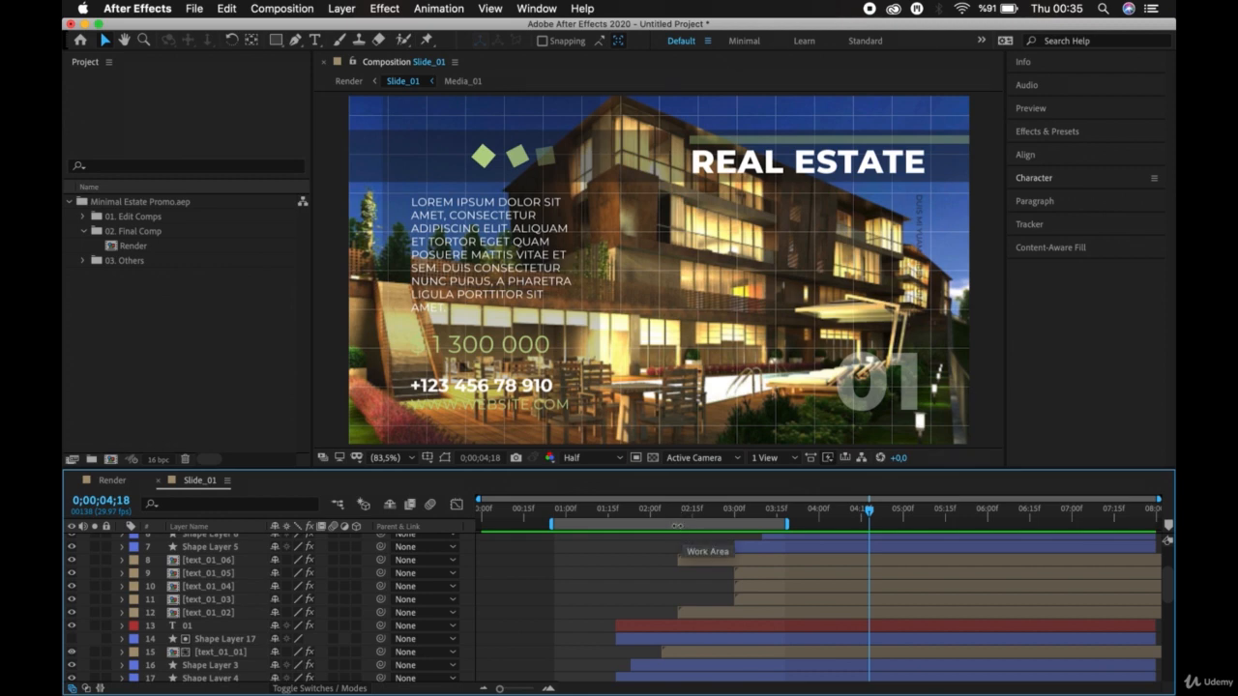
left_click(586, 461)
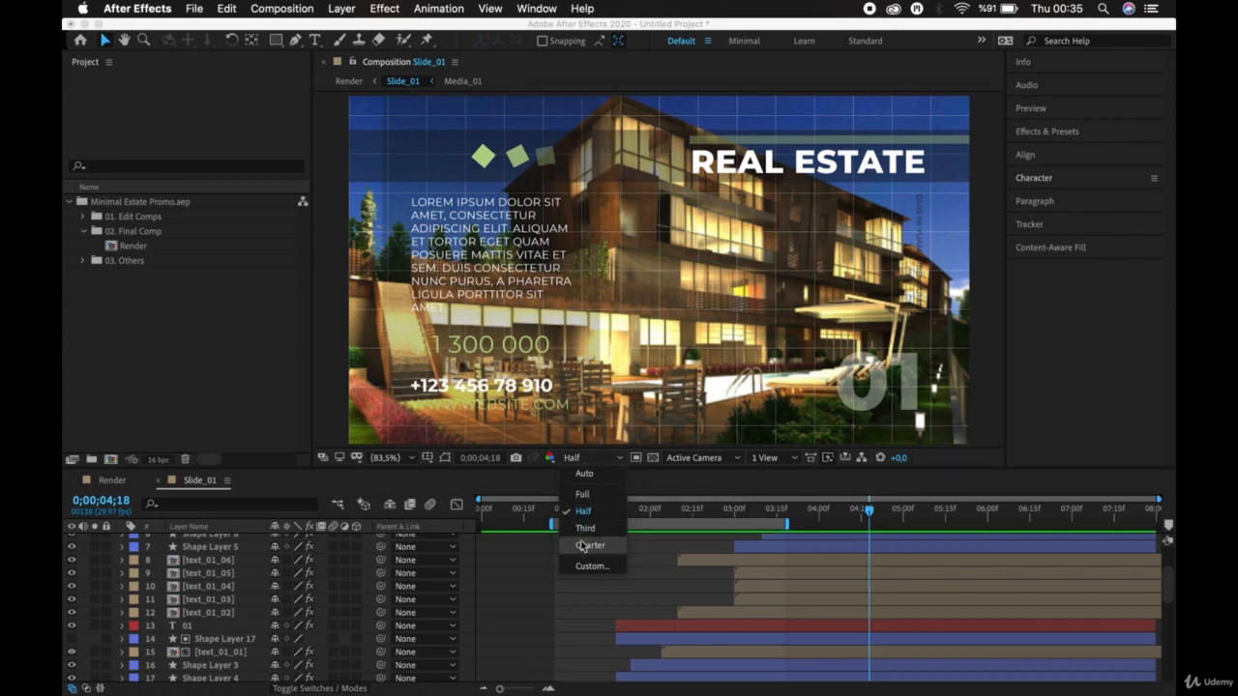
left_click(586, 627)
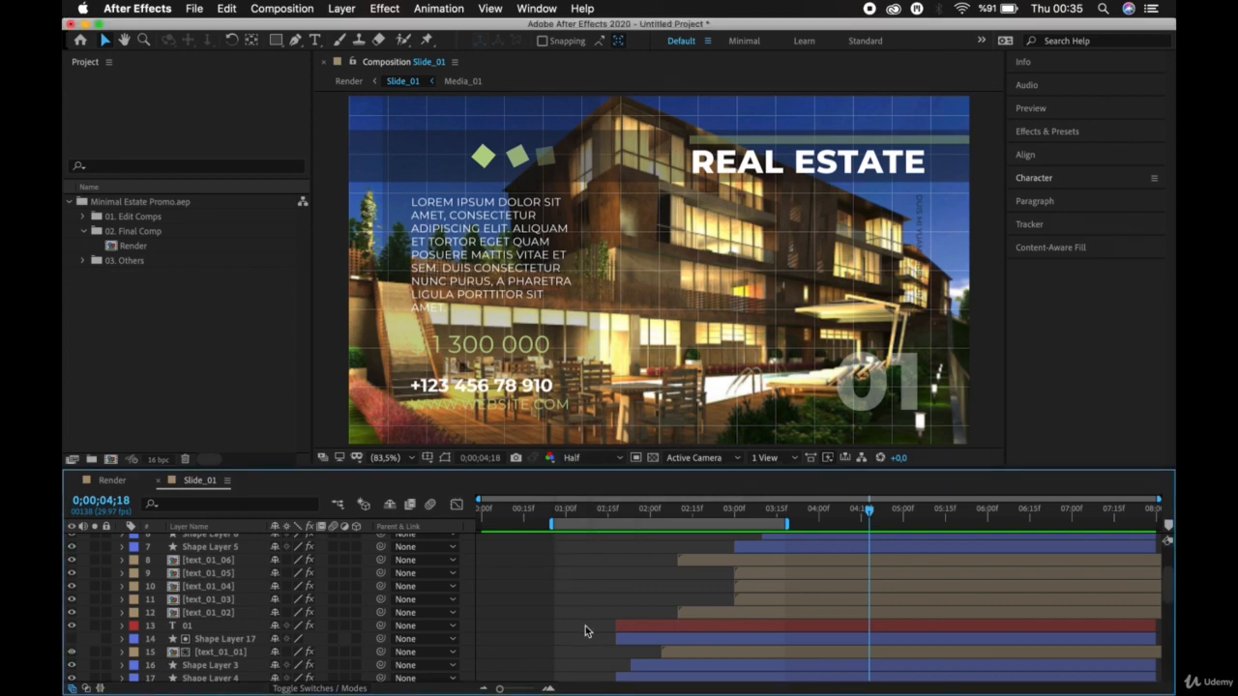